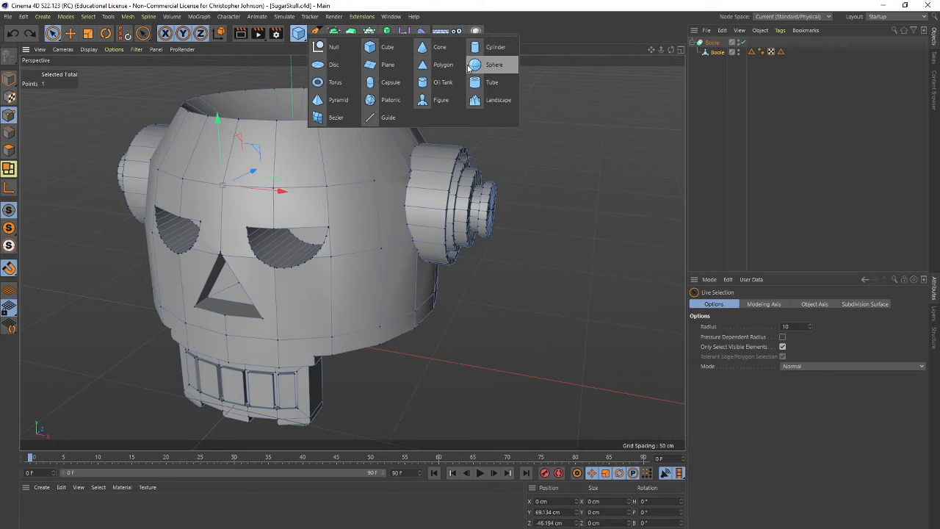
Step: Add a sphere primitive in place of the capsule and scale it down to a radius of about 29 cm
click(384, 83)
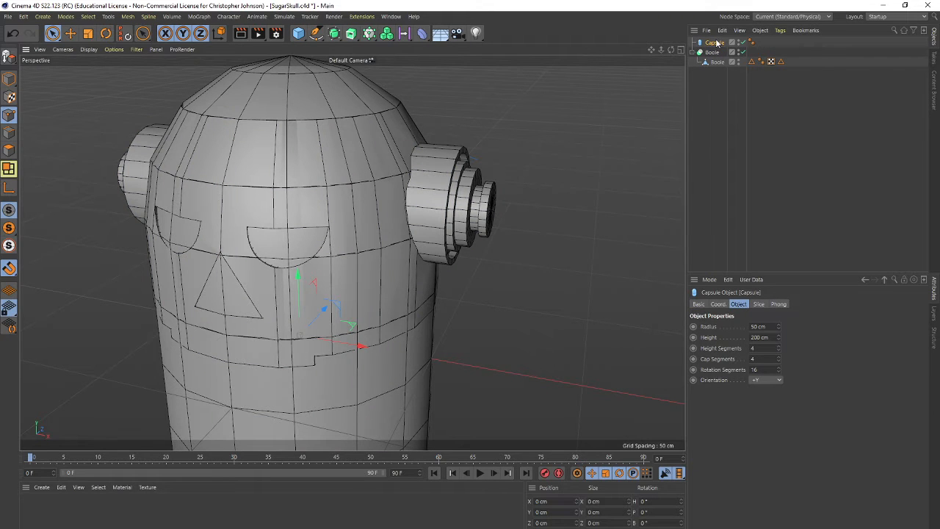
key(Delete)
click(298, 37)
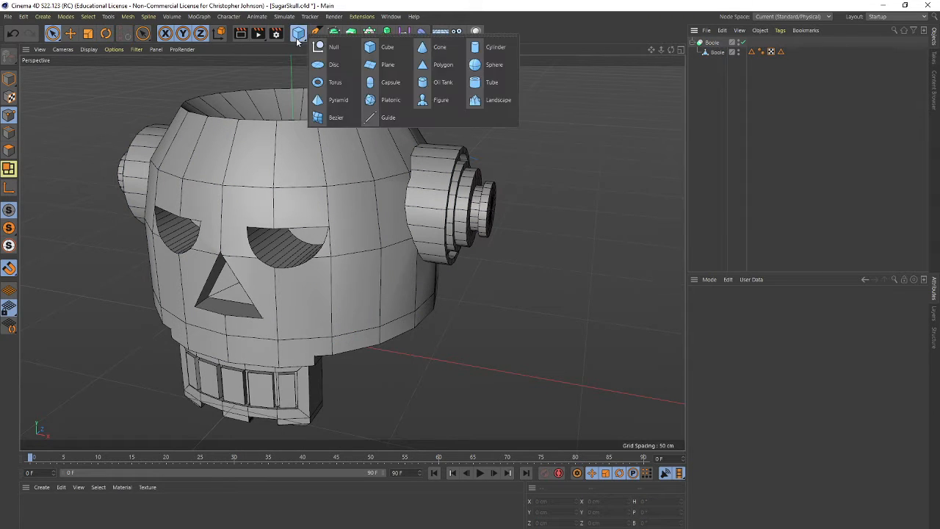
click(495, 65)
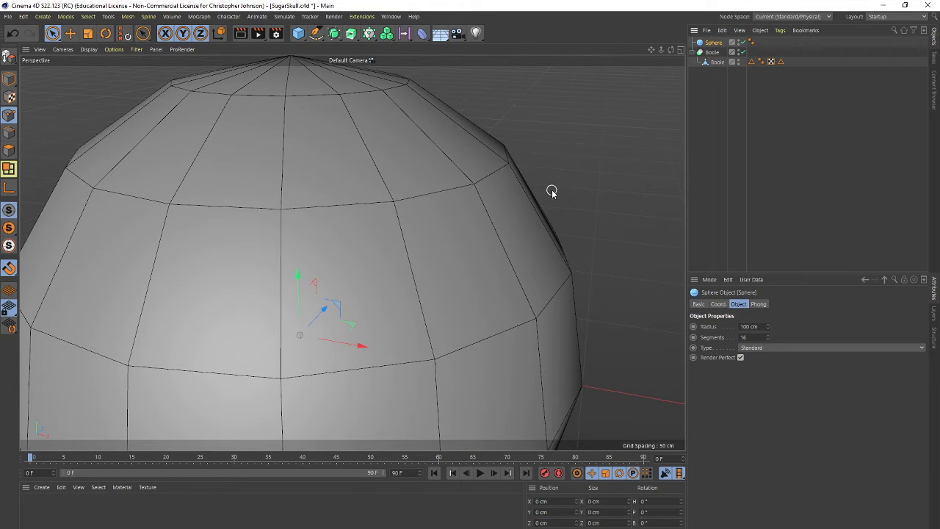
key(t)
drag(606, 183, 302, 225)
Step: Raise the sphere along the Y axis into the open top of the skull as a dome
key(e)
drag(302, 337, 299, 81)
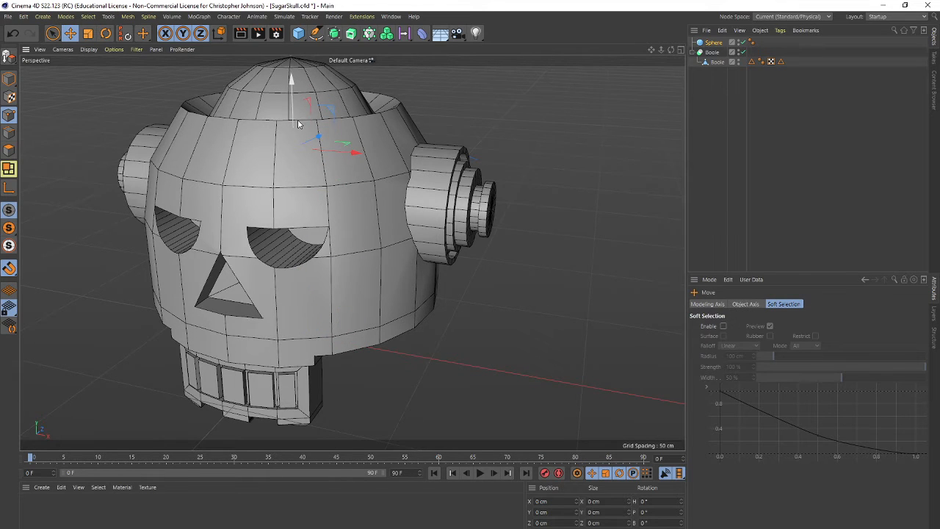
alt+drag(298, 119, 325, 226)
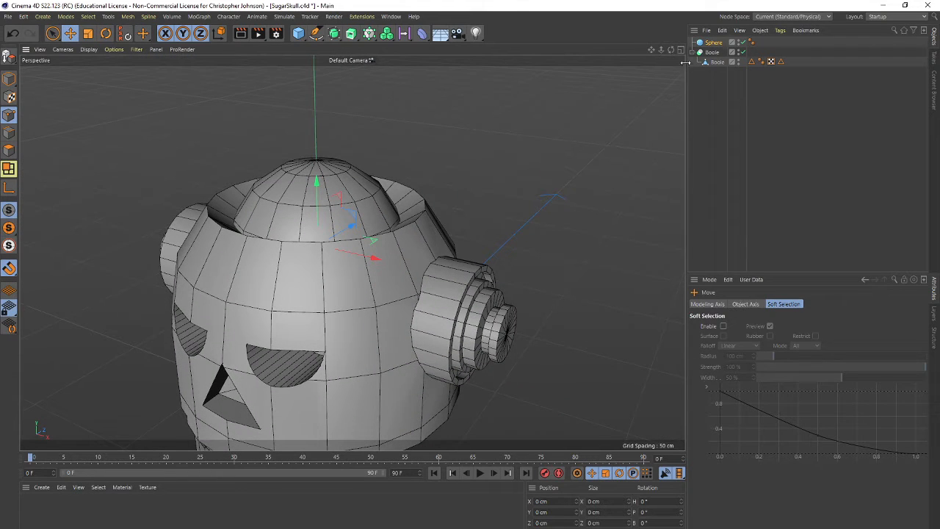
Step: Set the sphere's segments to 32
click(711, 43)
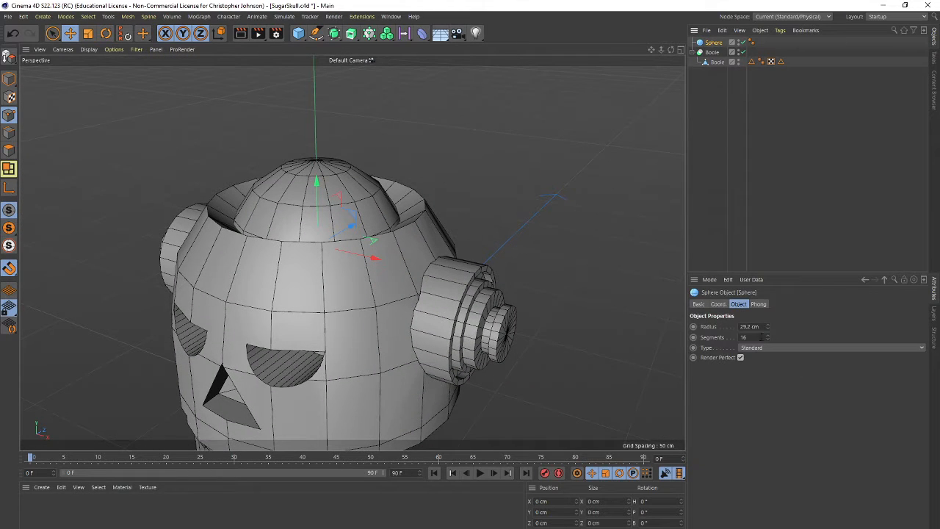
drag(761, 337, 684, 331)
click(826, 444)
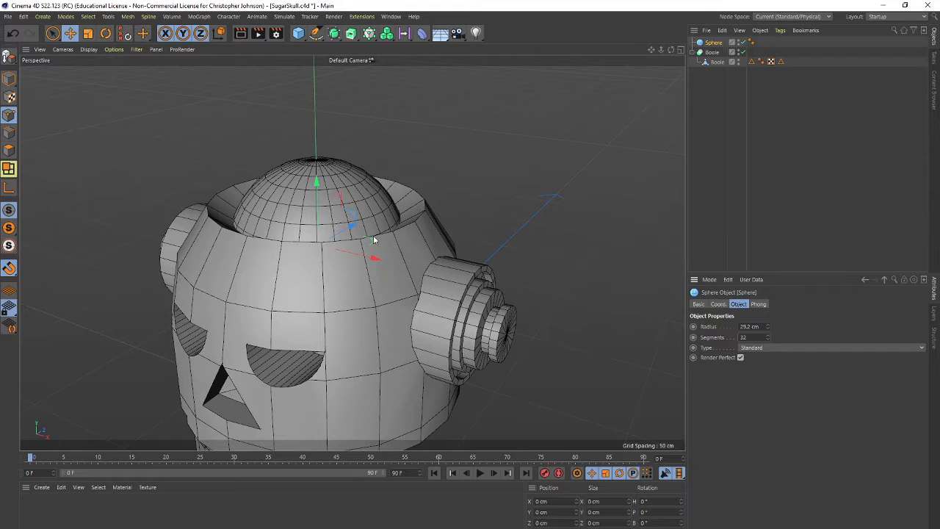
Step: Enlarge the sphere to a radius of about 36 cm and lower it slightly within the skull's opening
key(t)
drag(498, 251, 619, 219)
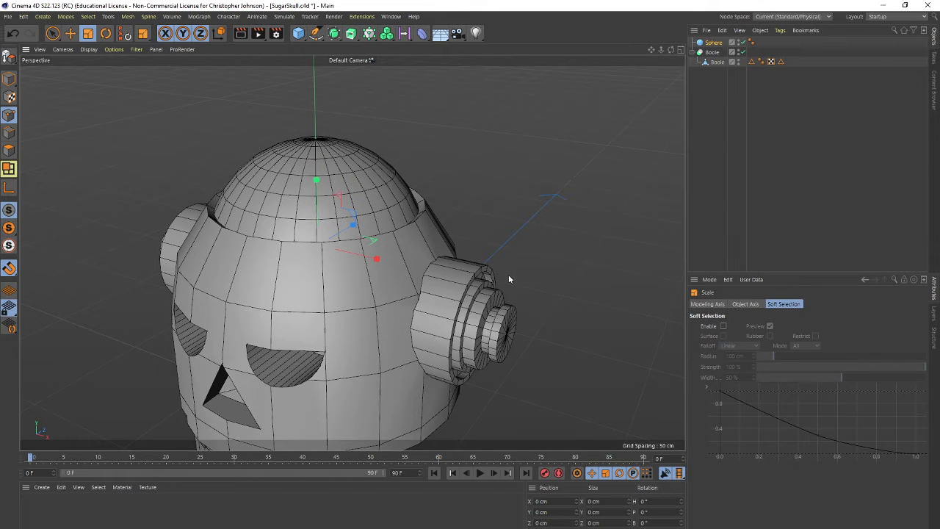
alt+drag(508, 278, 376, 268)
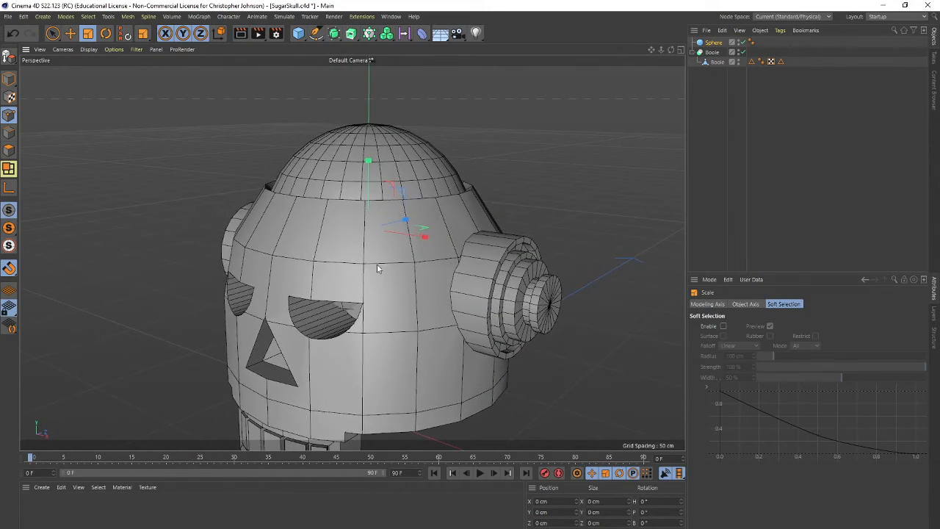
key(e)
drag(371, 168, 371, 182)
alt+drag(346, 279, 373, 287)
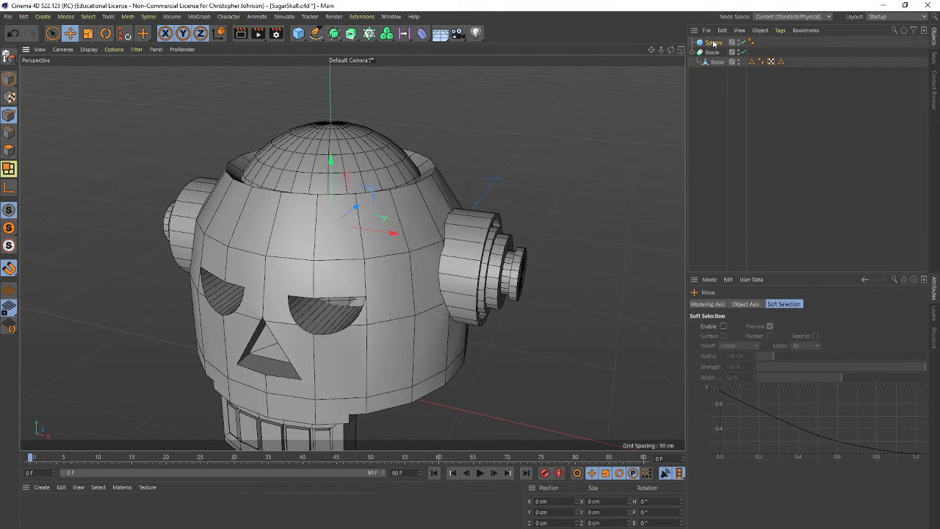
Step: Nest the sphere inside the Boole object, below the skull mesh
drag(712, 43, 716, 63)
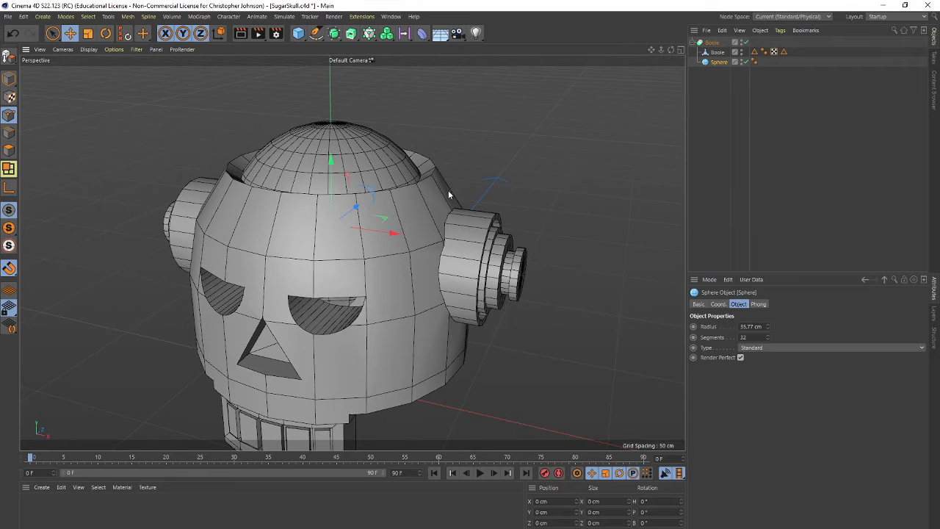
alt+drag(448, 190, 449, 288)
Step: Try nudging the sphere slightly along the Z axis in the top view
middle_click(571, 214)
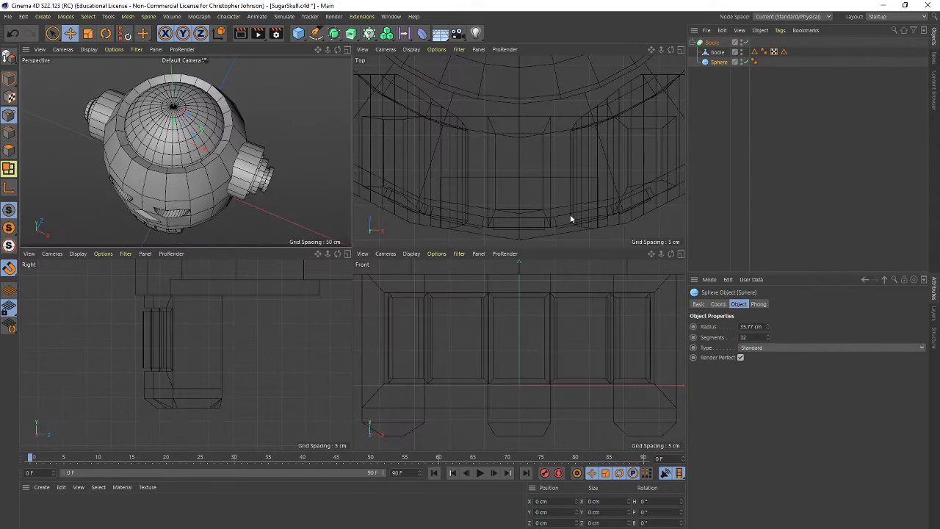
scroll(543, 191, down, 5)
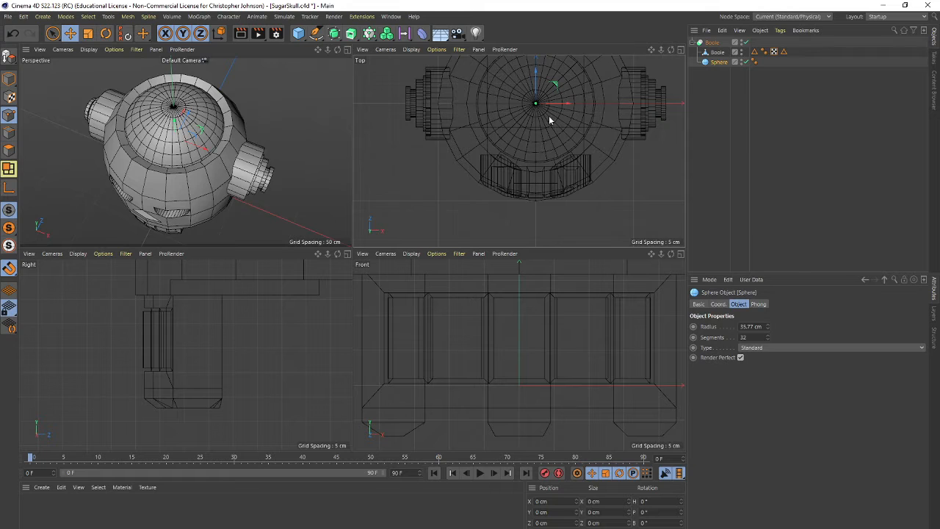
key(o)
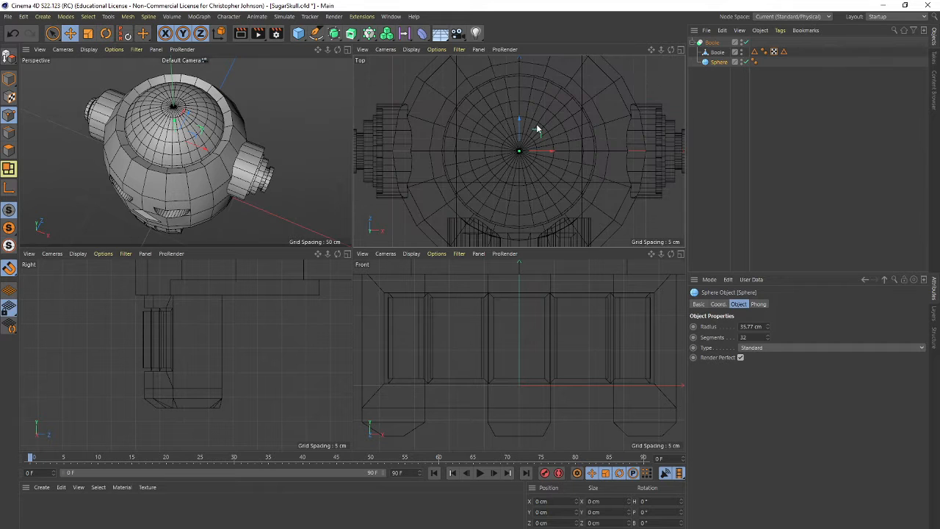
scroll(537, 130, up, 4)
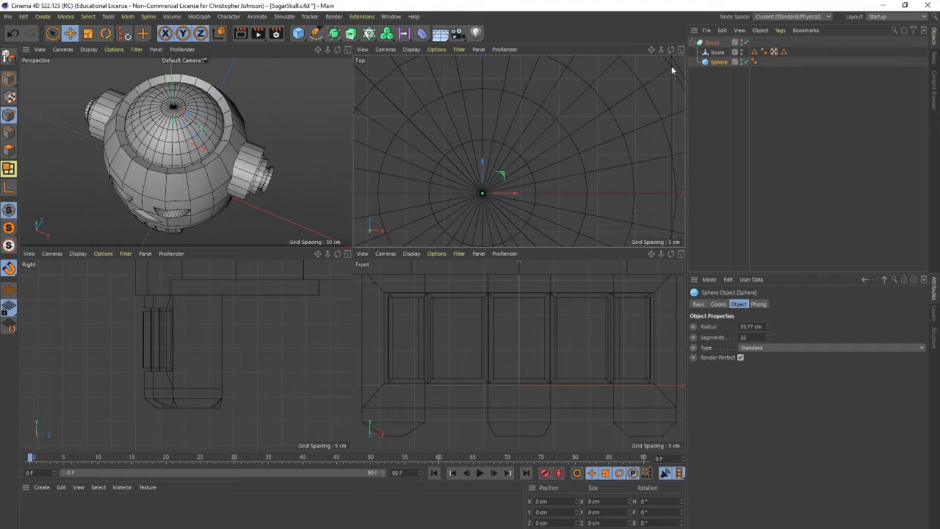
mouse_move(649, 49)
mouse_down()
mouse_move(679, 3)
mouse_move(685, 8)
mouse_move(673, 13)
mouse_up()
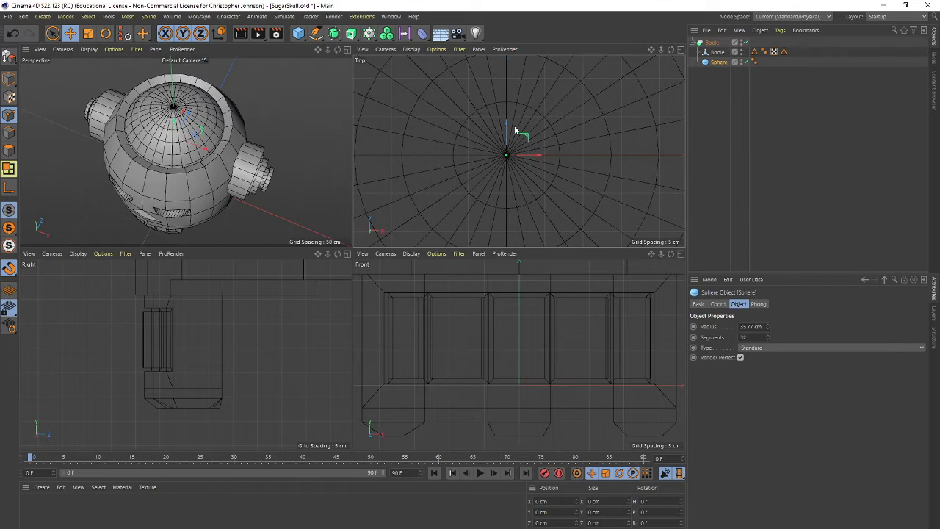
drag(505, 123, 505, 118)
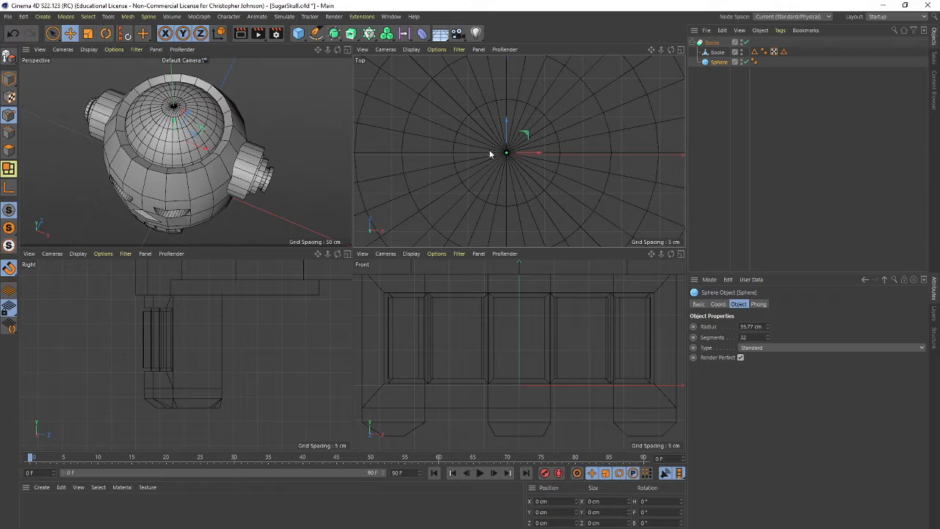
key(ctrl+z)
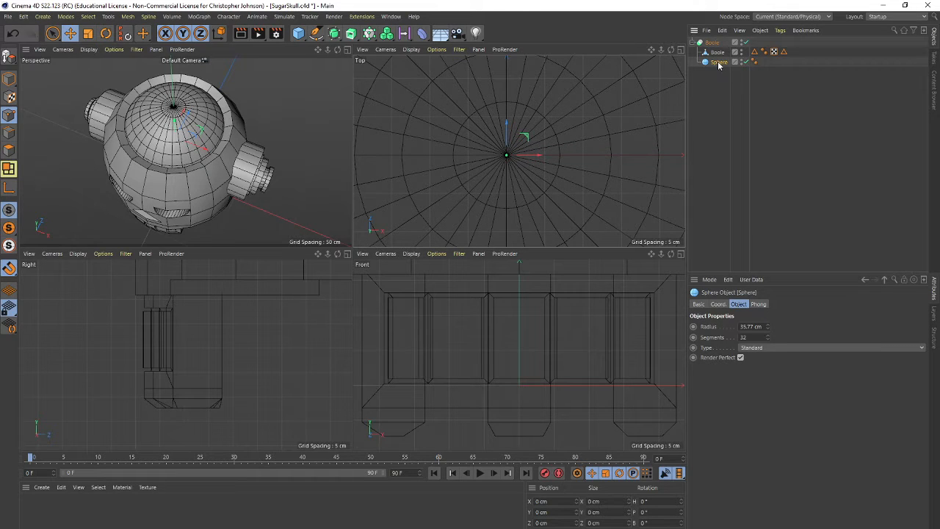
Step: Set the sphere's Y position to 64 cm
click(719, 304)
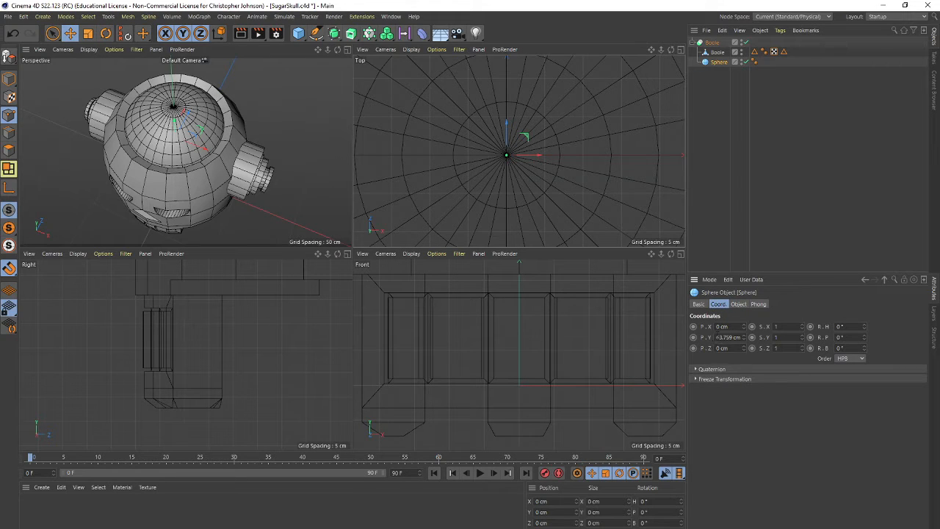
click(718, 337)
text(04)
key(Return)
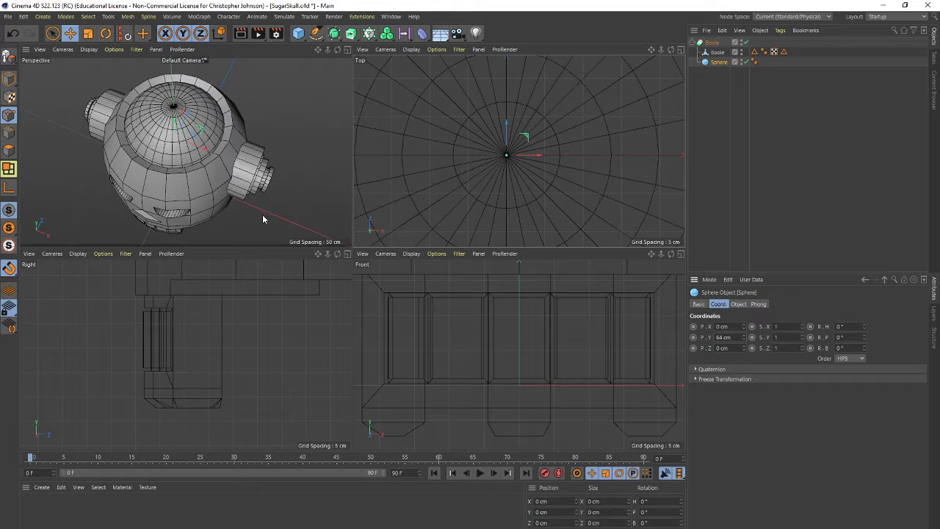
Step: Convert the Boole with the skull and dome into a polygon mesh using Current State to Object
alt+middle_drag(250, 309, 223, 456)
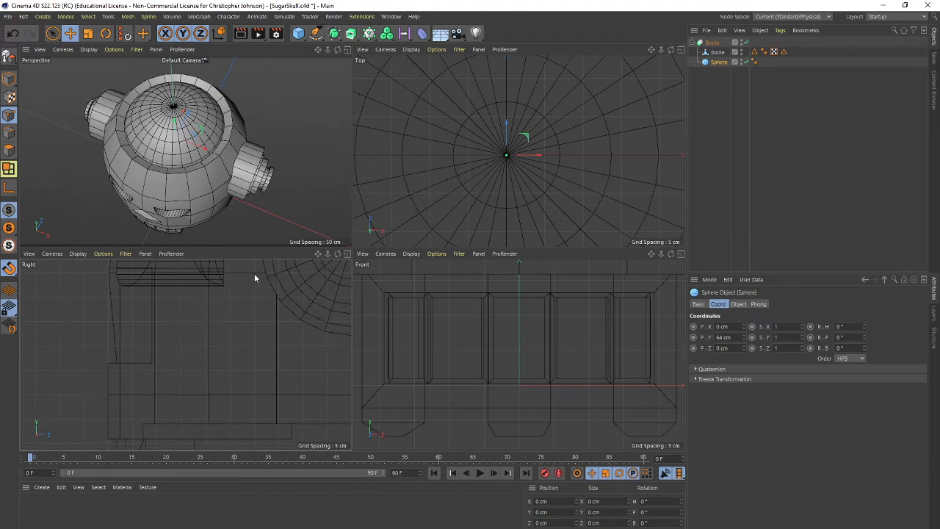
scroll(282, 316, down, 6)
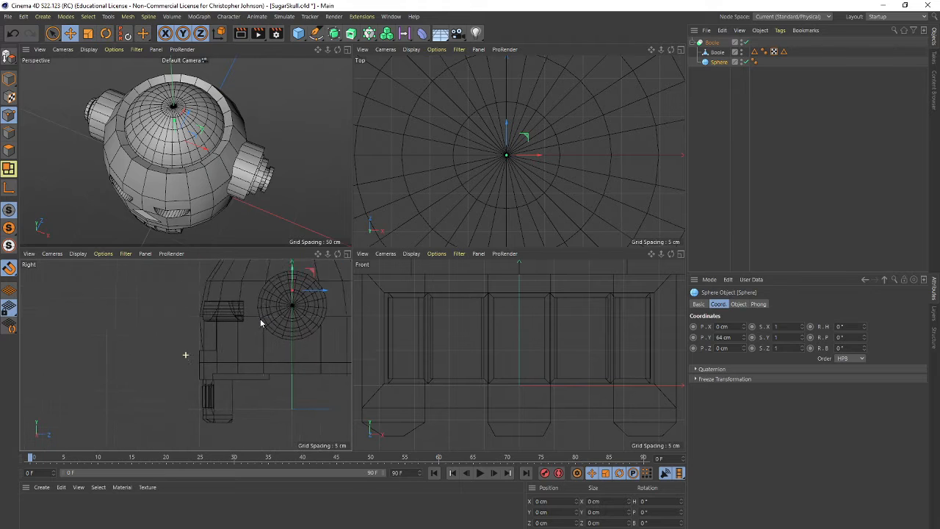
alt+middle_drag(262, 319, 190, 381)
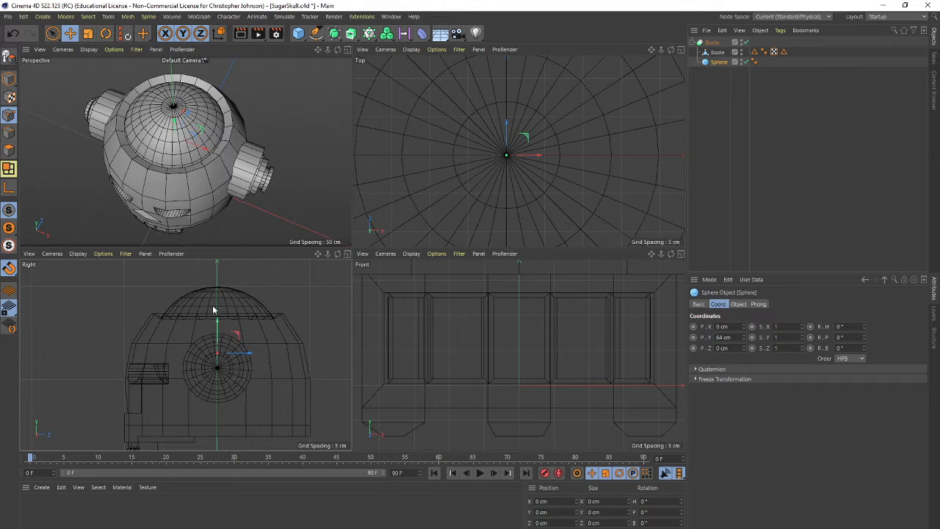
click(711, 43)
right_click(711, 42)
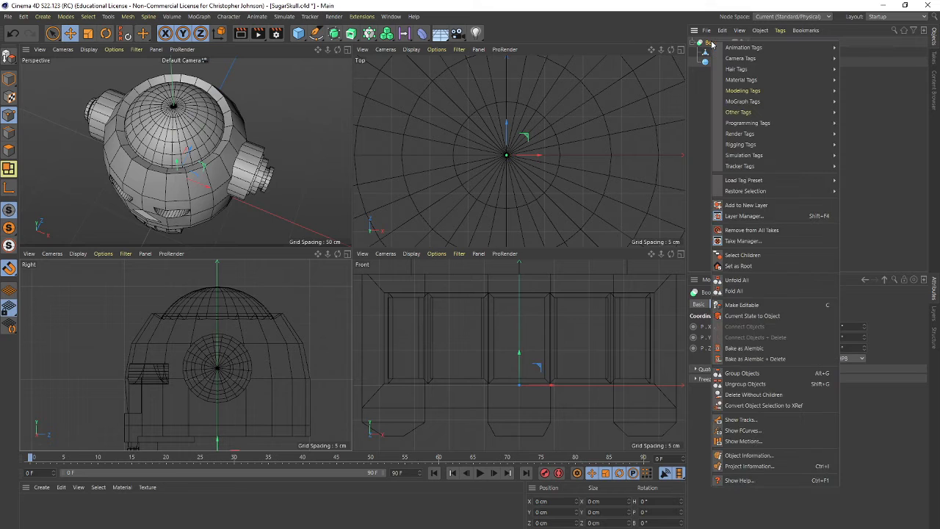
click(739, 317)
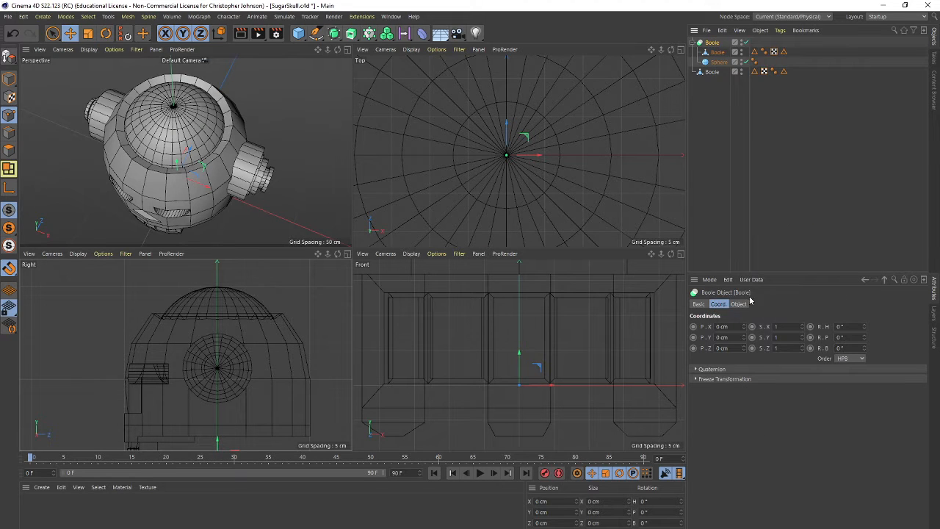
Step: Delete the sphere and the original skull mesh from the Boole, and nest the newly converted mesh inside it
click(718, 63)
key(Delete)
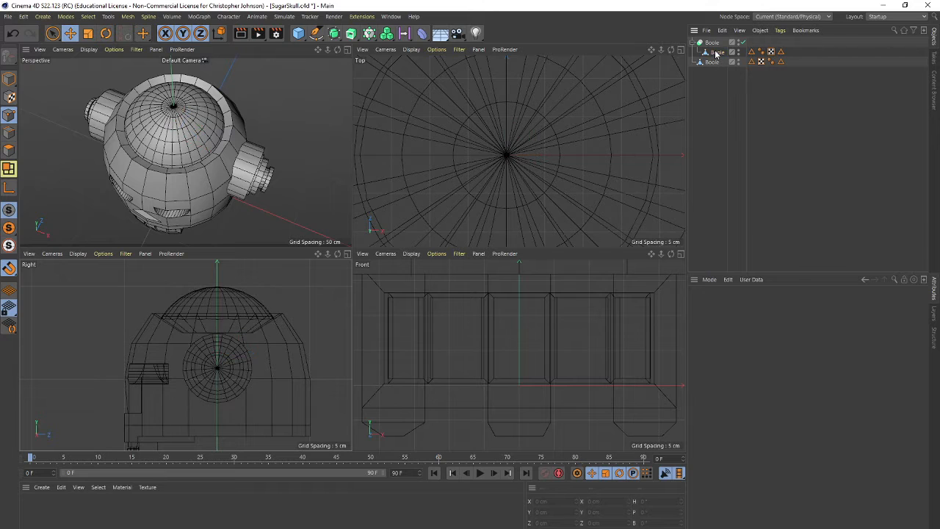
click(715, 52)
key(Delete)
click(712, 53)
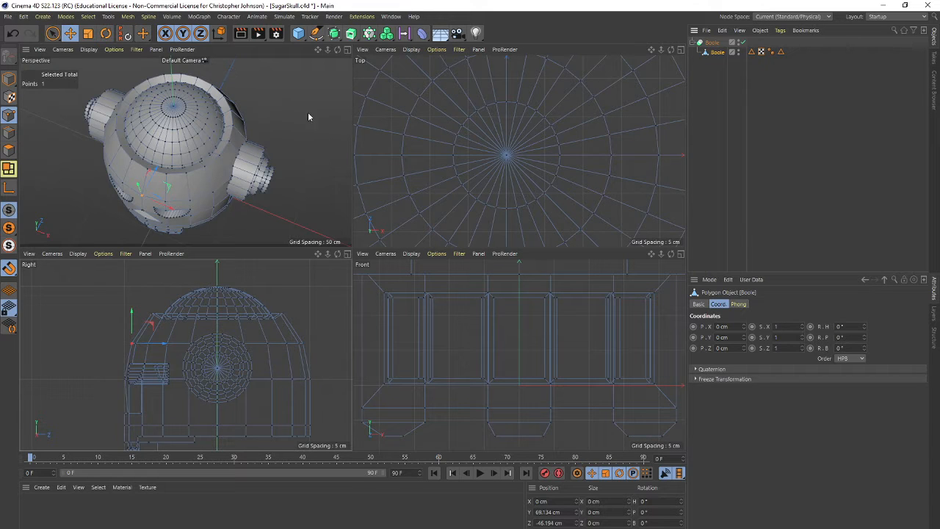
Step: Add a helix spline and a circle spline to the scene
click(317, 35)
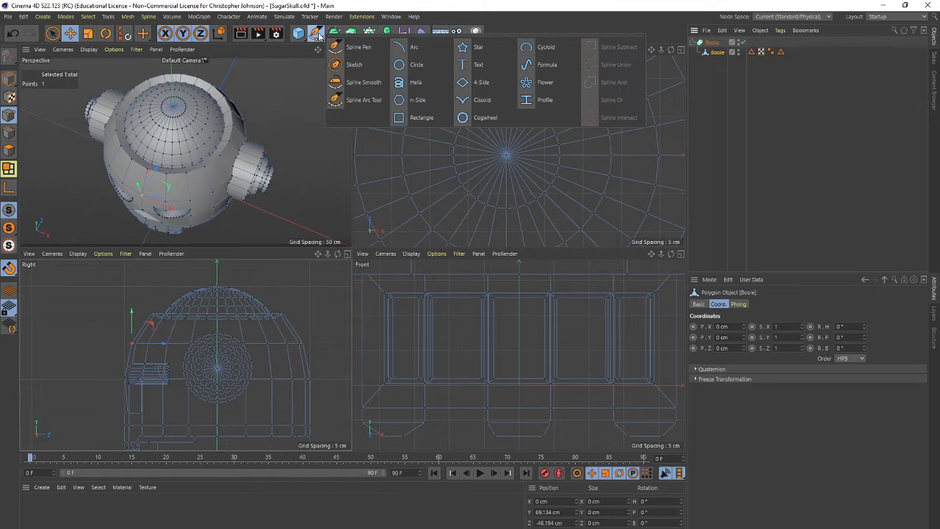
click(411, 83)
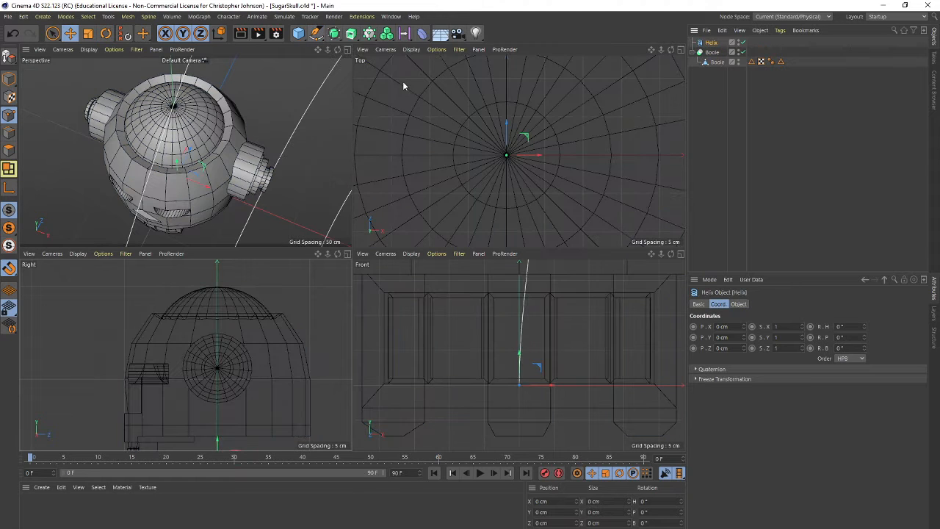
click(315, 34)
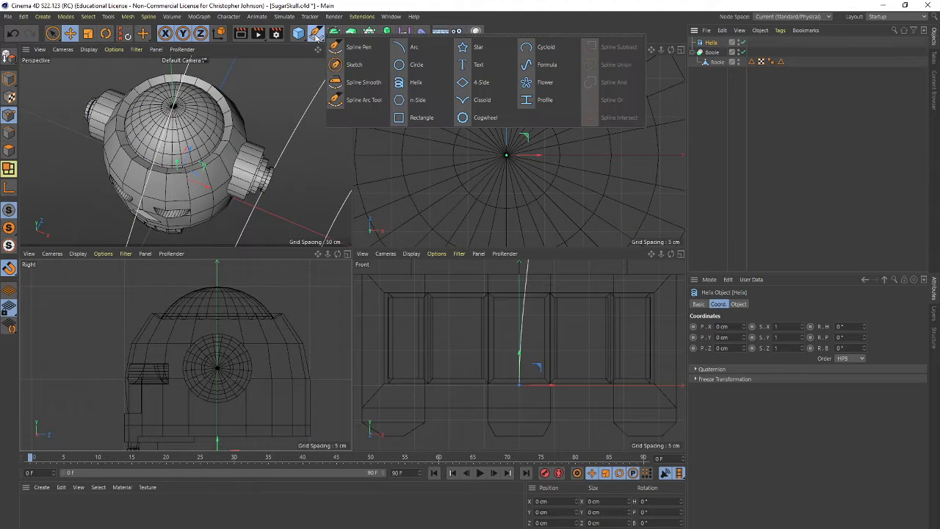
click(409, 68)
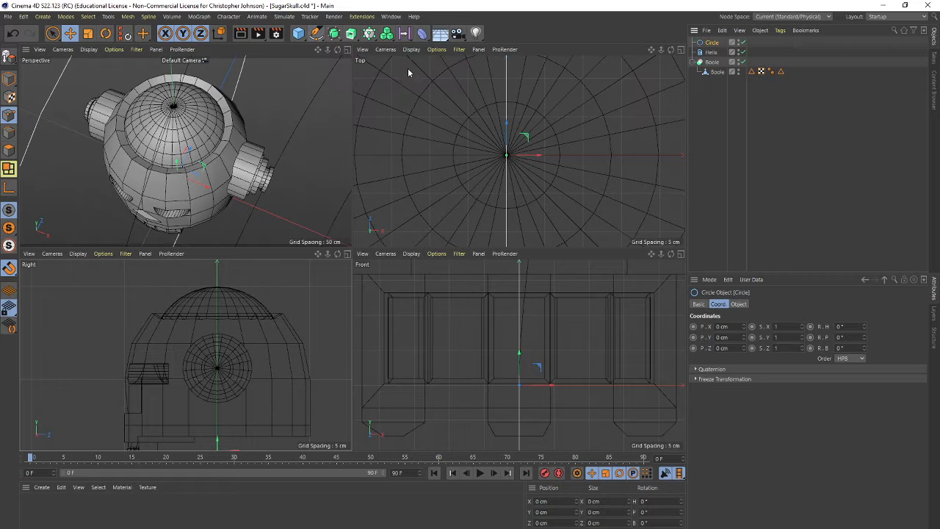
Step: Rotate the helix spline to a 90° bank so its coils run downward beneath the skull
click(711, 52)
middle_click(270, 165)
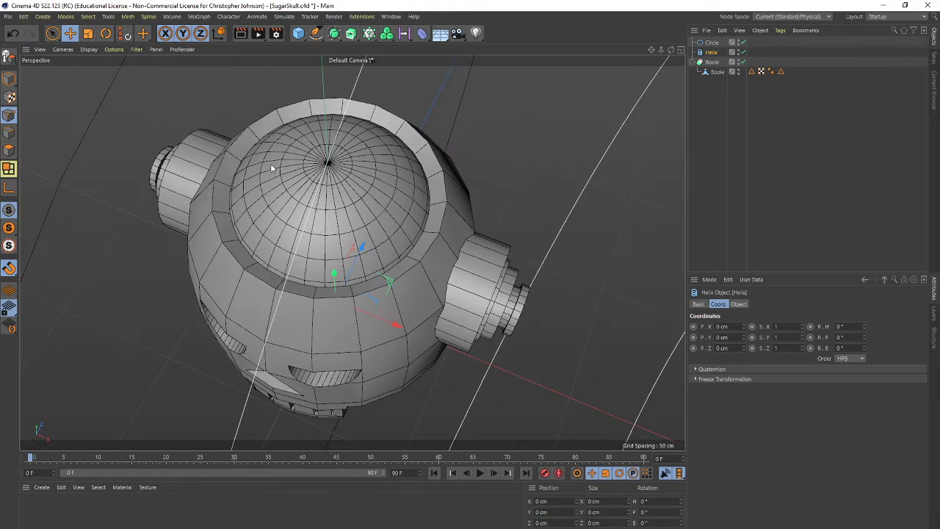
scroll(341, 214, down, 3)
alt+drag(383, 260, 382, 254)
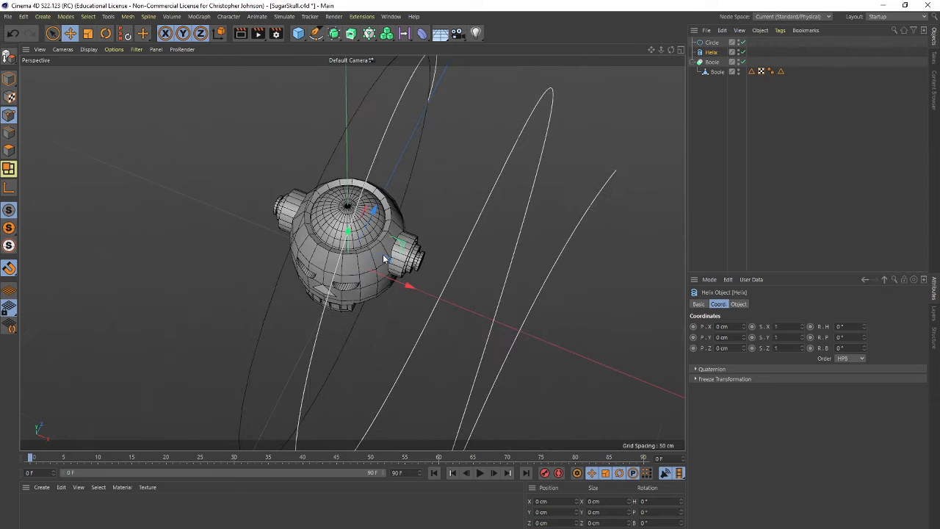
alt+drag(417, 297, 460, 148)
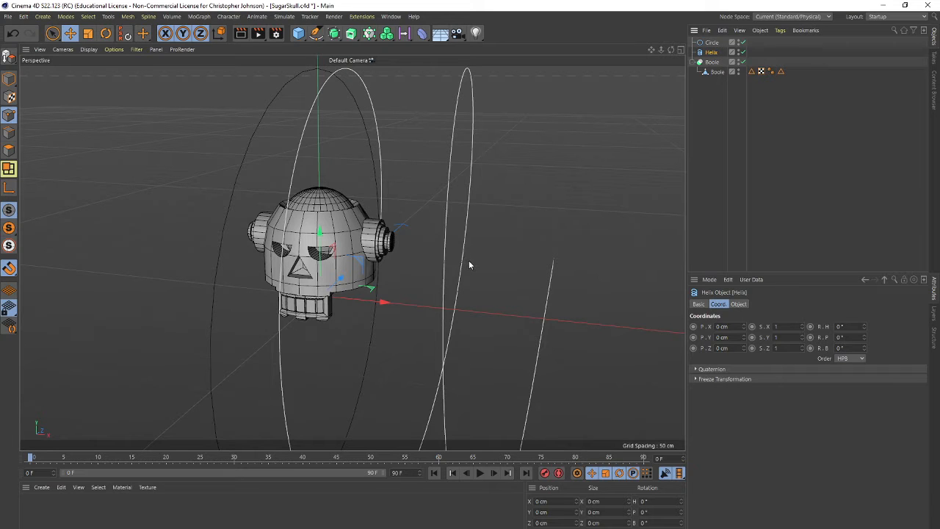
key(r)
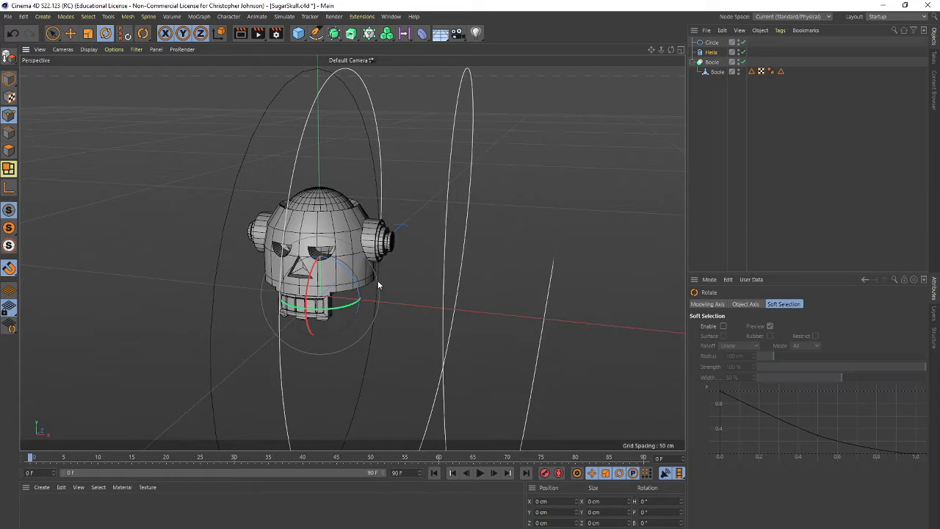
drag(355, 284, 354, 367)
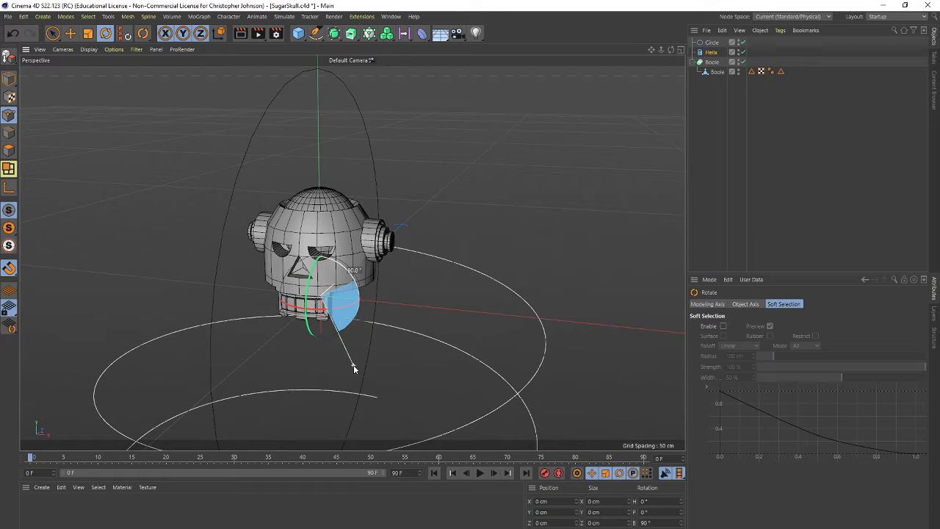
drag(353, 365, 353, 365)
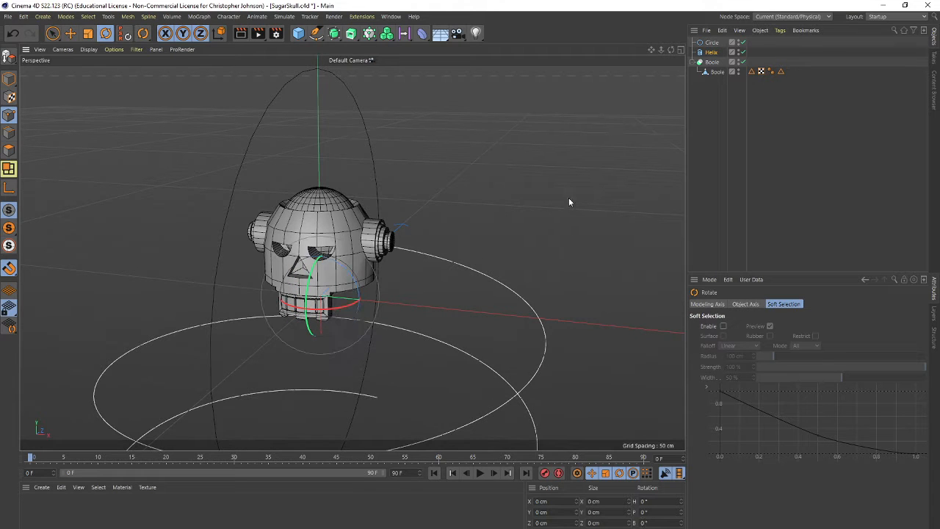
Step: Shape the helix with a 28 cm start radius, 0 cm end radius and 151 cm height
click(711, 52)
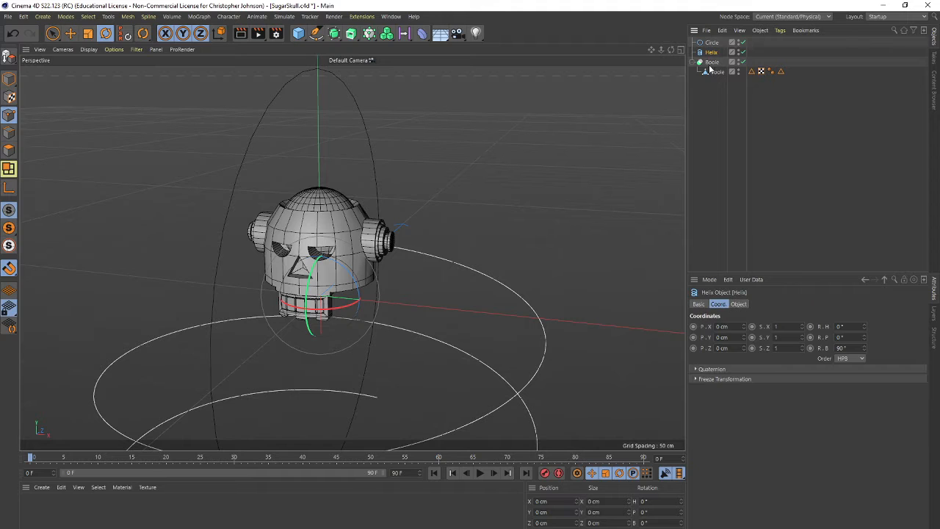
click(738, 304)
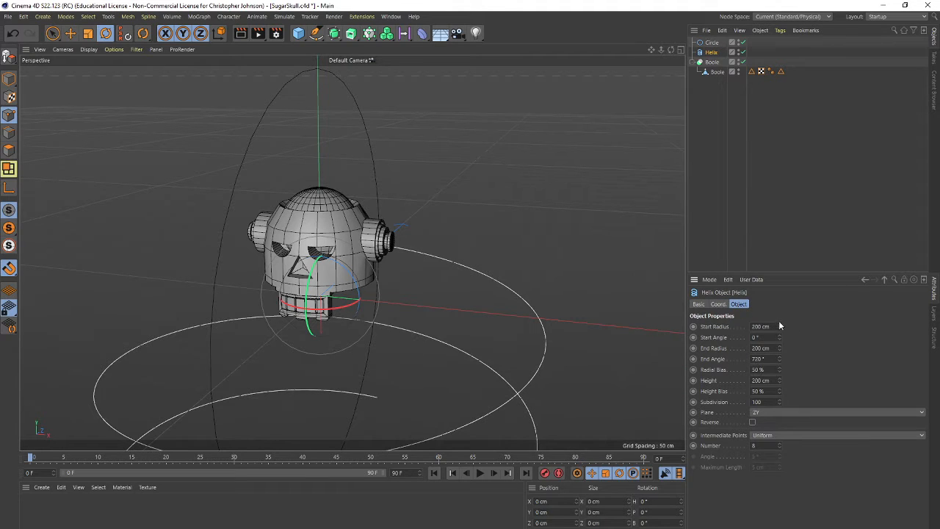
drag(779, 326, 779, 400)
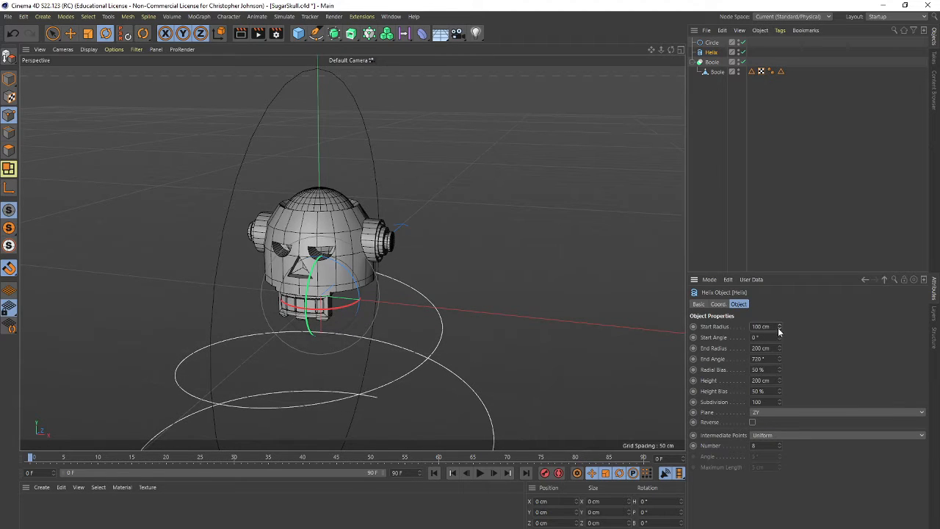
drag(780, 349, 780, 390)
alt+drag(513, 291, 503, 204)
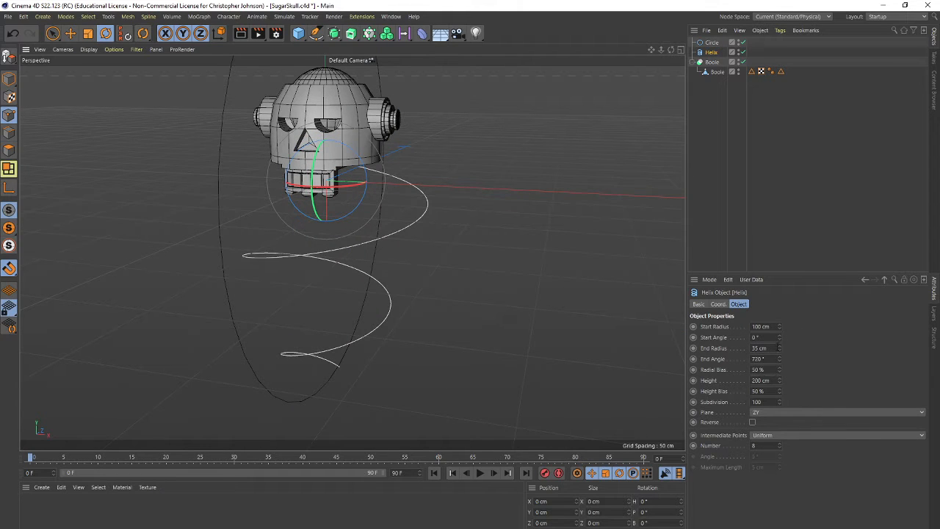
drag(778, 348, 779, 357)
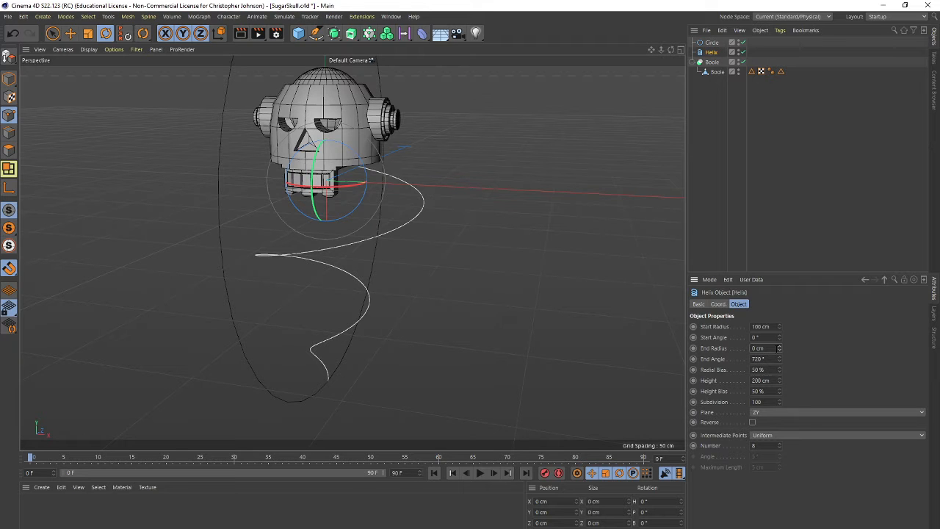
mouse_move(780, 349)
mouse_down()
mouse_move(780, 332)
mouse_move(779, 348)
mouse_up()
drag(779, 370, 777, 400)
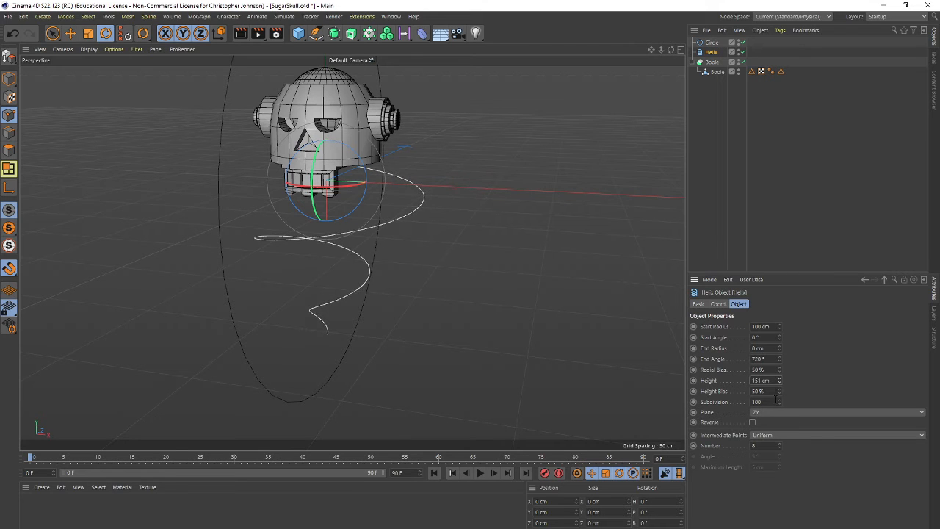
drag(780, 326, 763, 46)
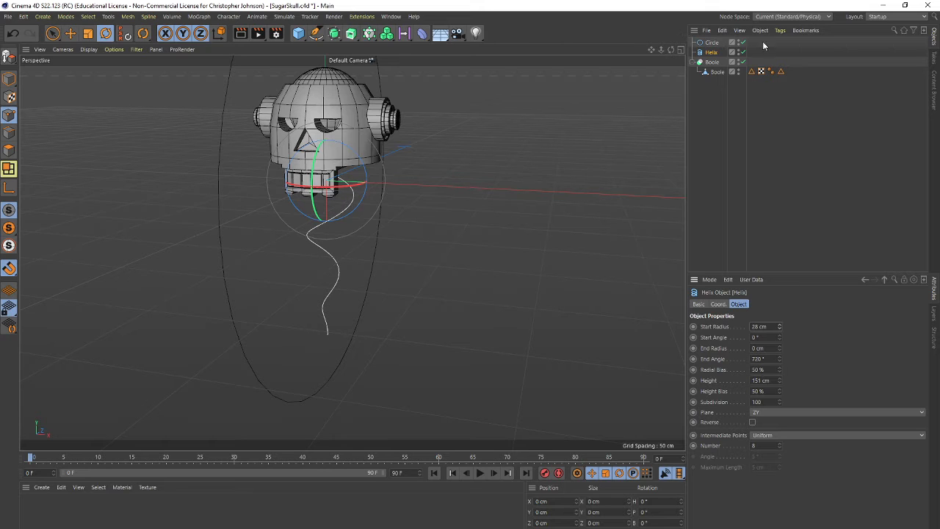
Step: Set the circle spline's radius to 20 cm
click(711, 43)
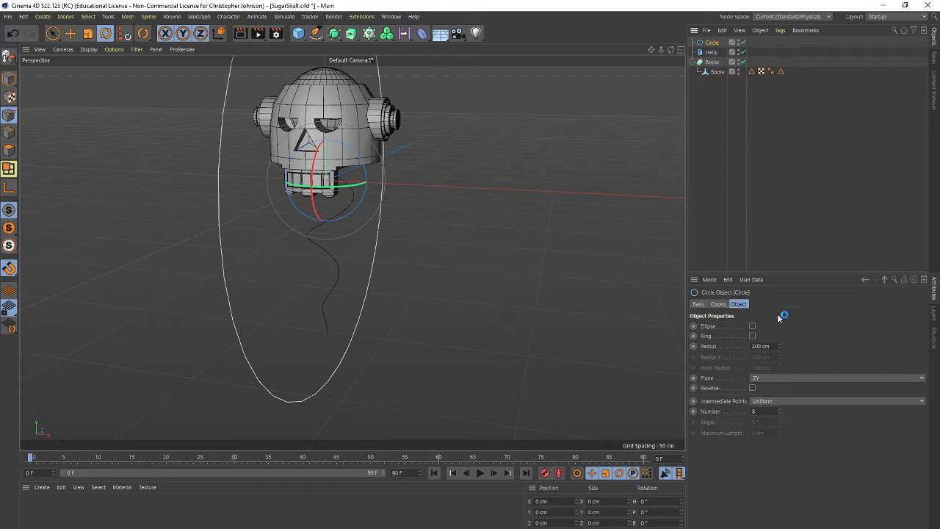
click(760, 346)
text(2)
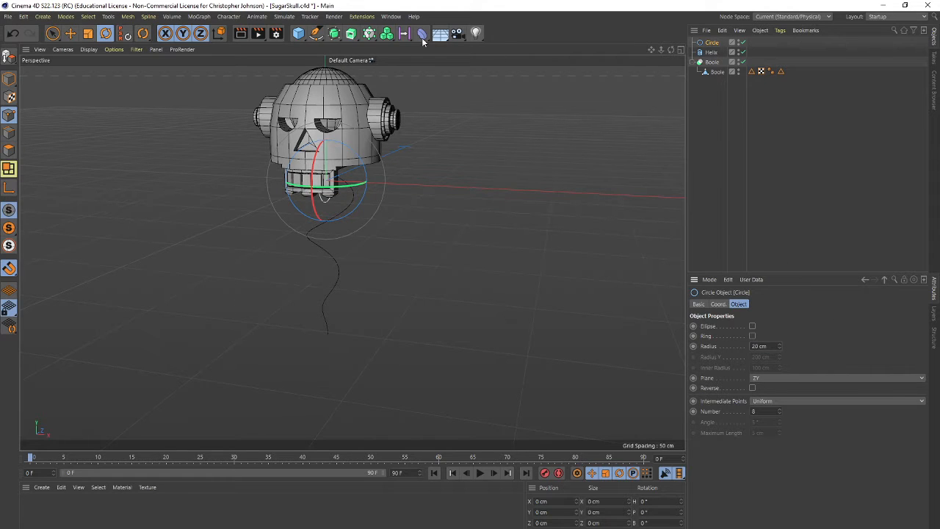
Step: Add a Sweep object and nest the circle and helix inside it, with the circle above the helix
click(333, 33)
click(351, 33)
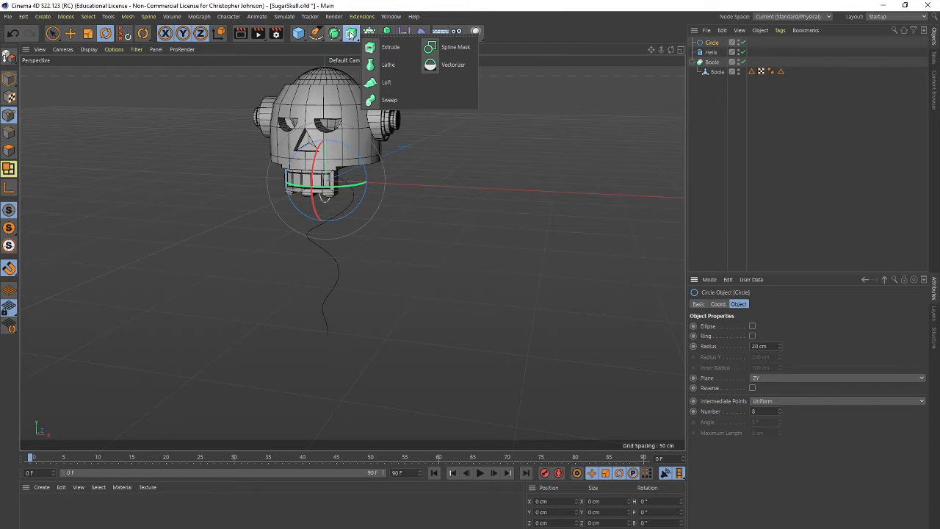
click(388, 100)
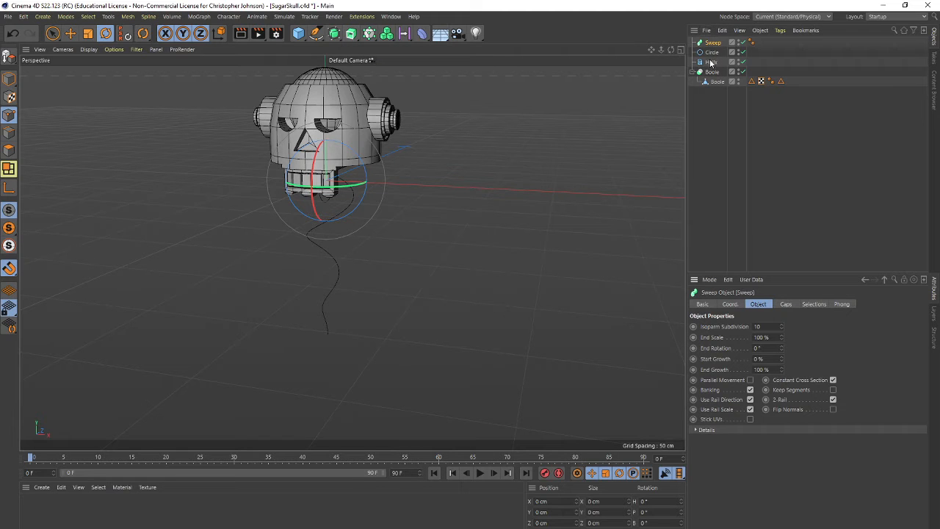
drag(711, 65, 710, 52)
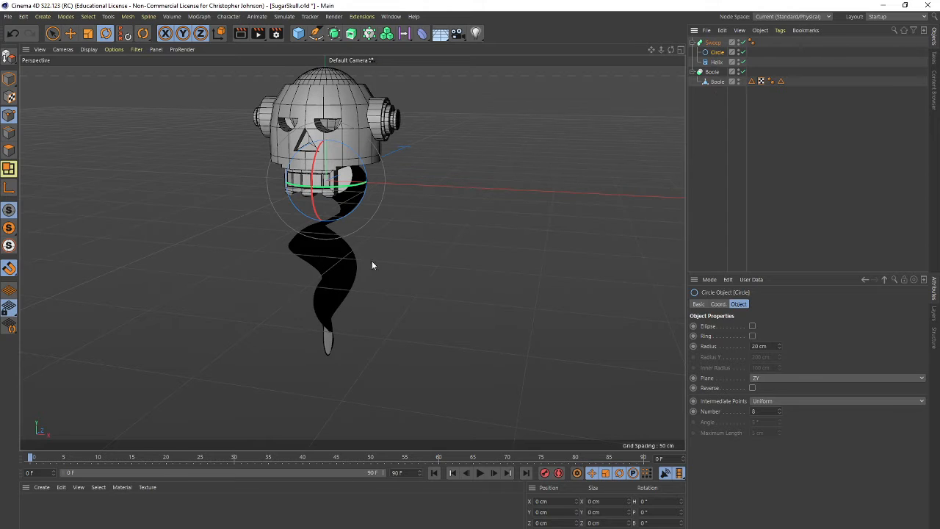
Step: Try the XZ plane for the sweep's circle profile, and set its plane to XY
alt+drag(373, 353, 510, 339)
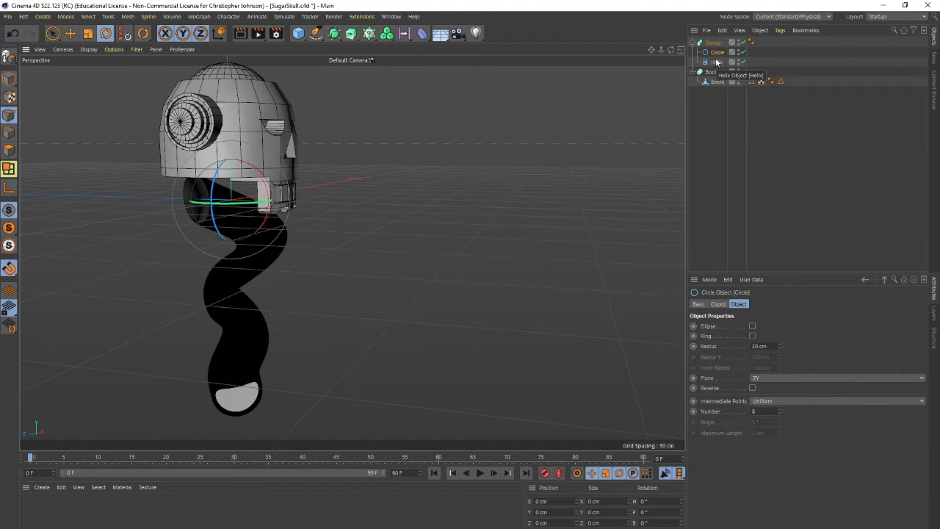
click(776, 378)
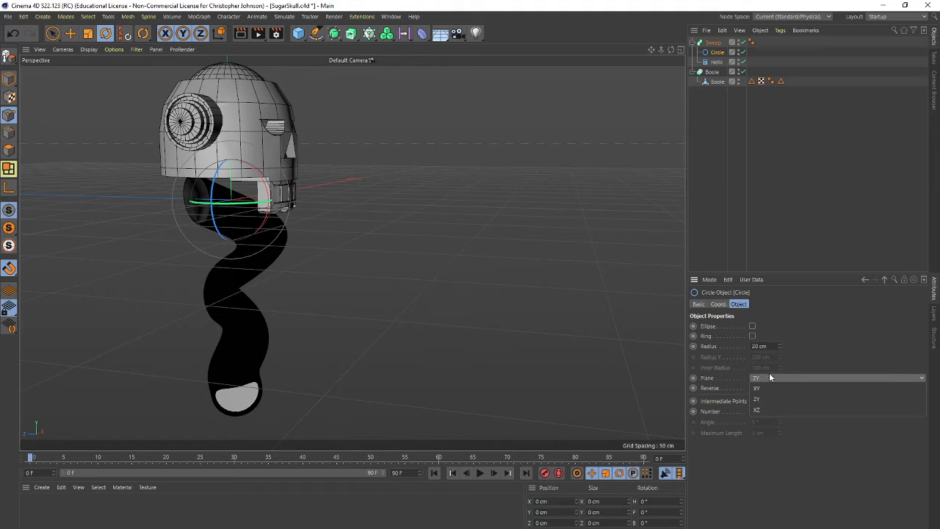
click(766, 388)
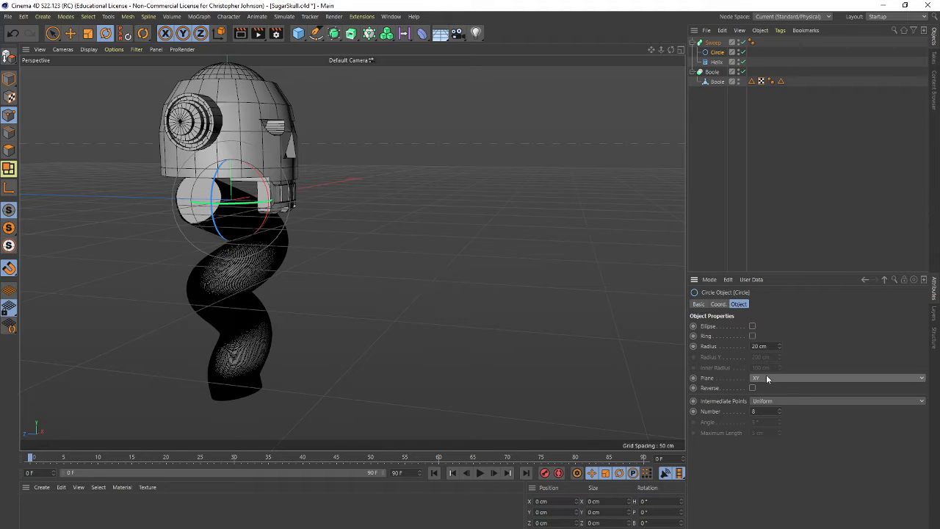
click(766, 376)
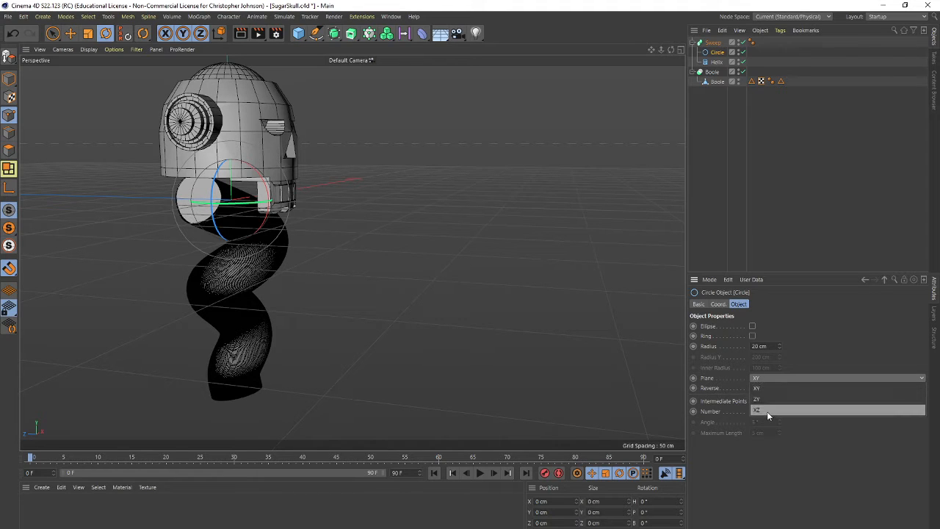
click(766, 409)
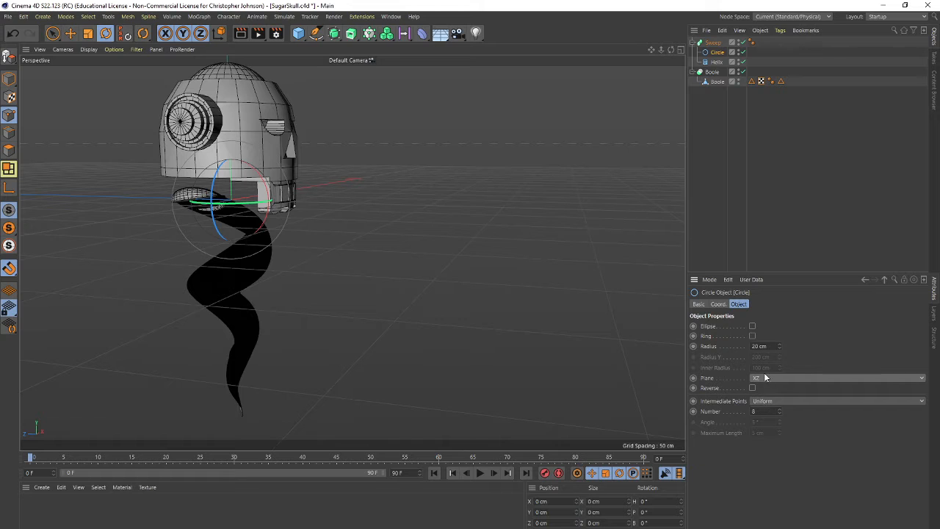
click(765, 376)
click(768, 387)
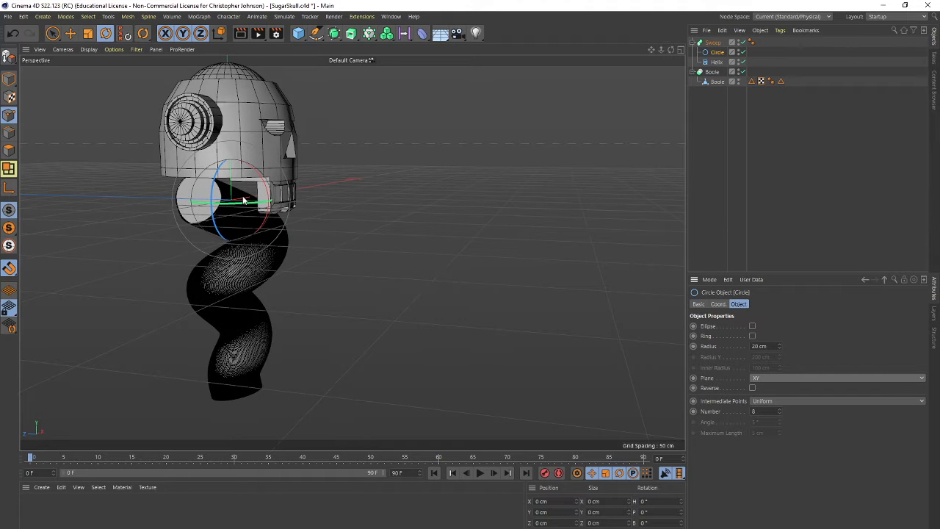
Step: Taper the sweep to a point by setting its end scale to 0%
click(713, 44)
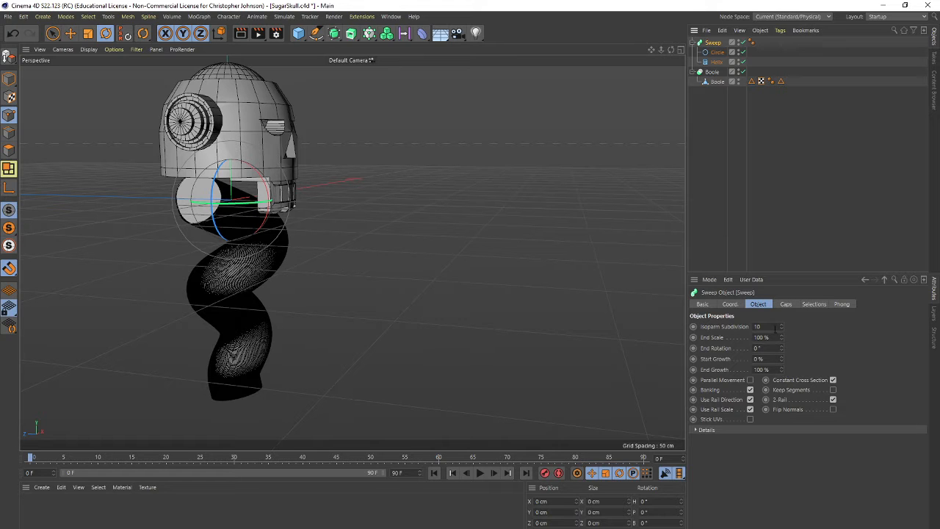
drag(782, 337, 781, 393)
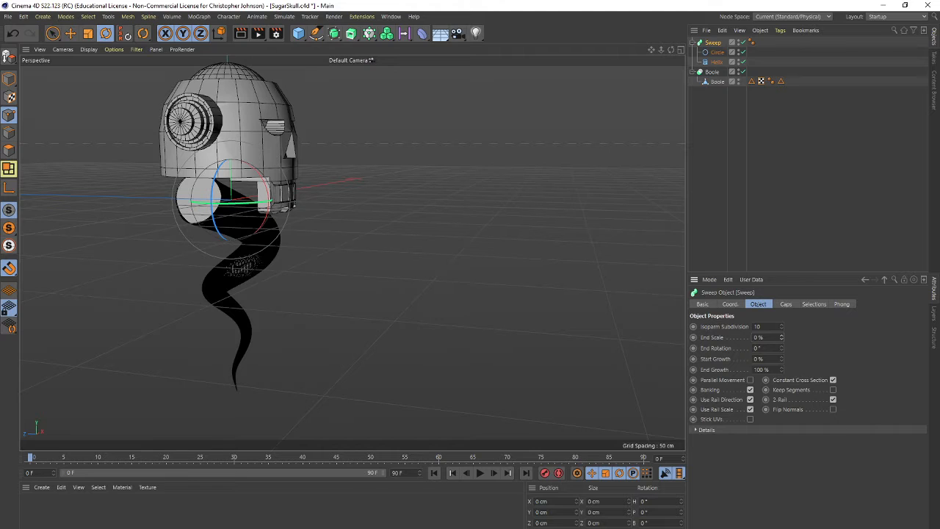
drag(781, 337, 781, 338)
mouse_move(781, 369)
mouse_down()
mouse_move(781, 379)
mouse_move(781, 366)
mouse_up()
Step: Adjust the helix to a 24 cm start radius, 32° start angle, 49% radial bias and 3 subdivisions
click(716, 63)
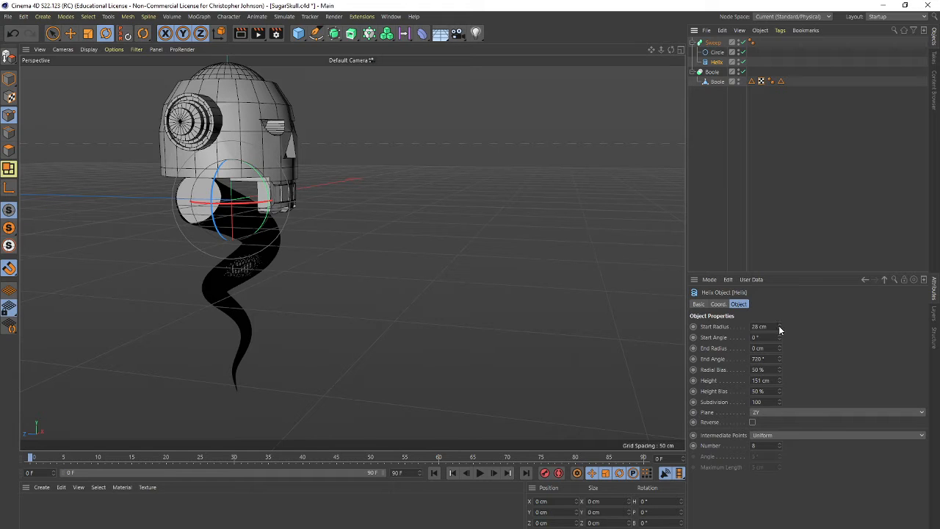
drag(780, 338, 780, 372)
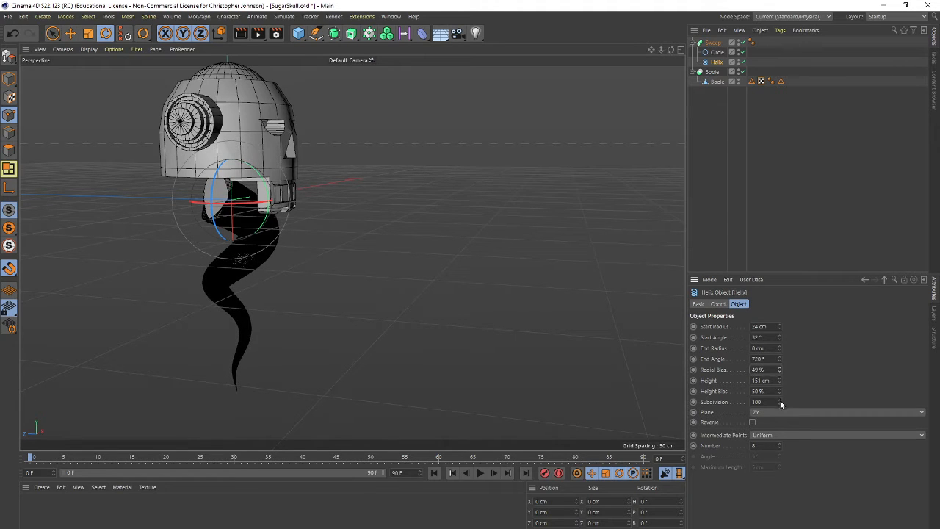
mouse_move(779, 403)
mouse_down()
mouse_move(780, 426)
mouse_move(779, 404)
mouse_up()
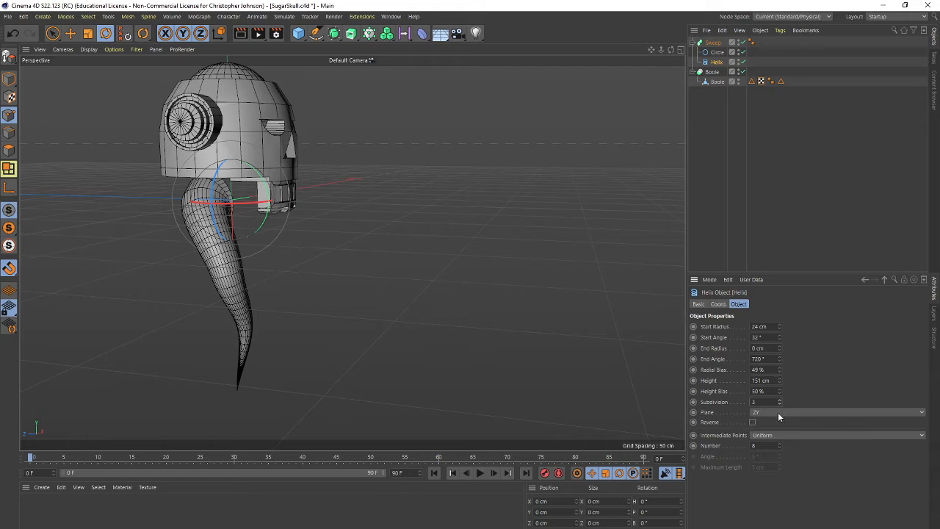
Step: Try Adaptive and Subdivided intermediate points on the helix, then set them to Natural and the subdivision to 4
click(780, 433)
click(777, 435)
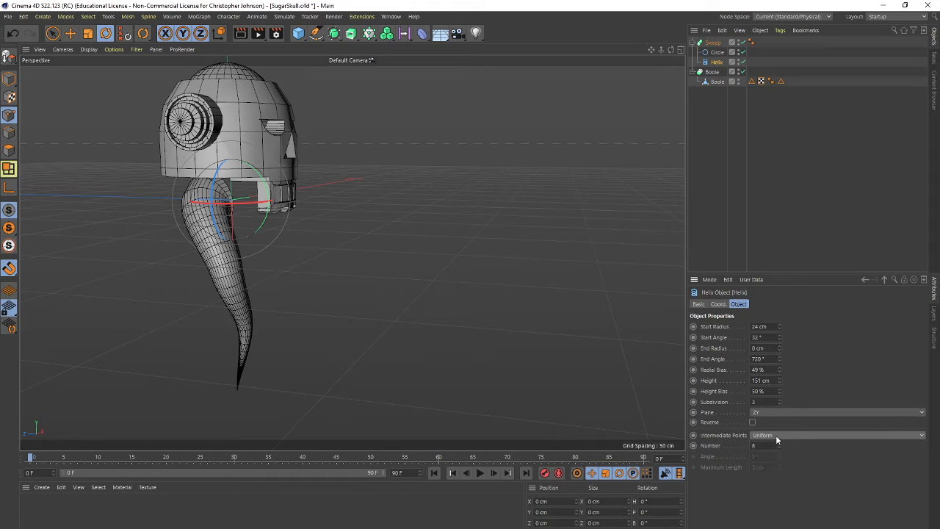
click(775, 434)
click(780, 468)
click(774, 433)
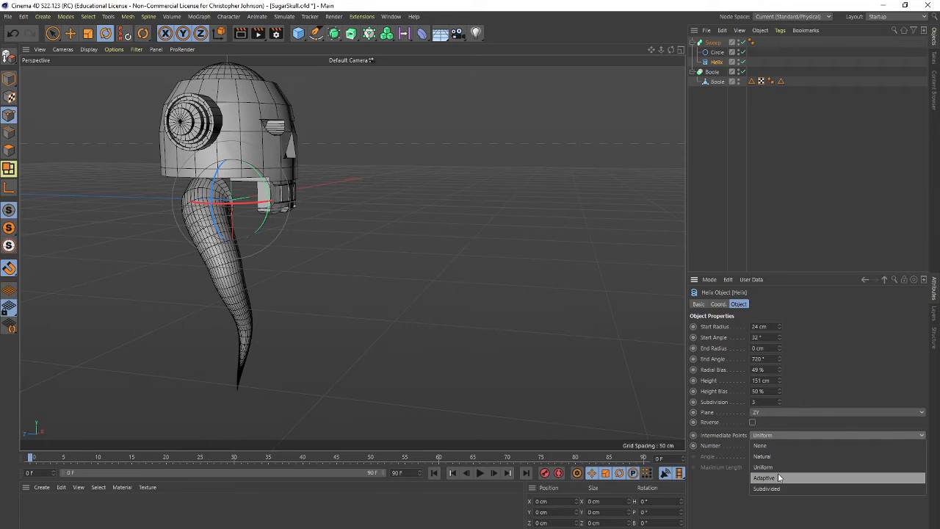
click(777, 473)
click(777, 435)
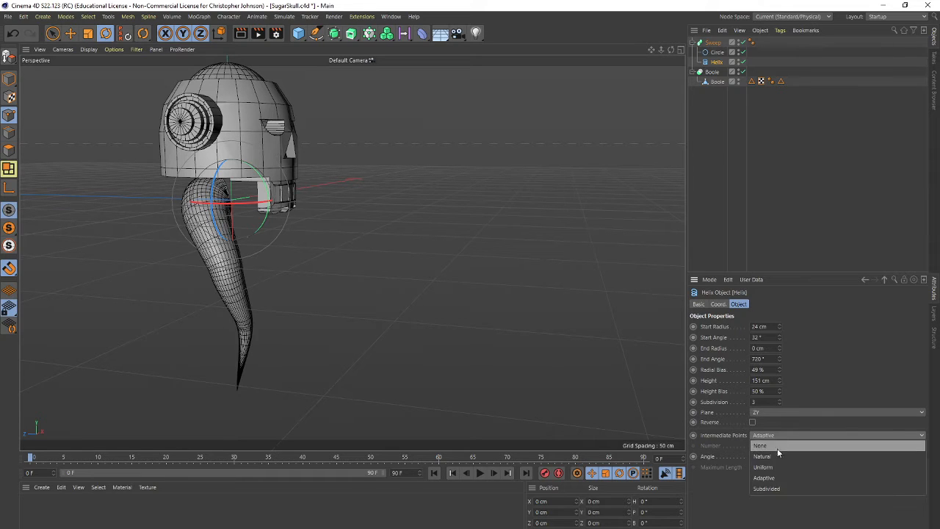
click(781, 484)
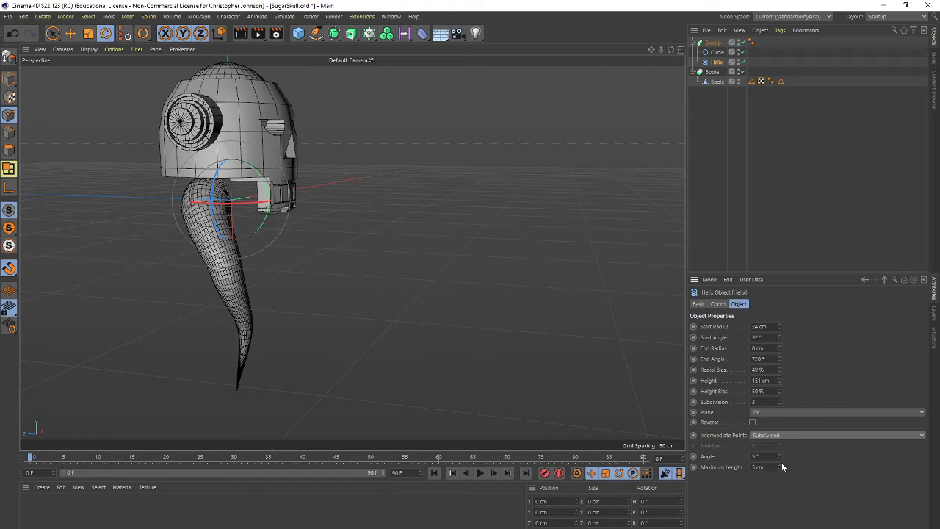
click(786, 434)
click(786, 450)
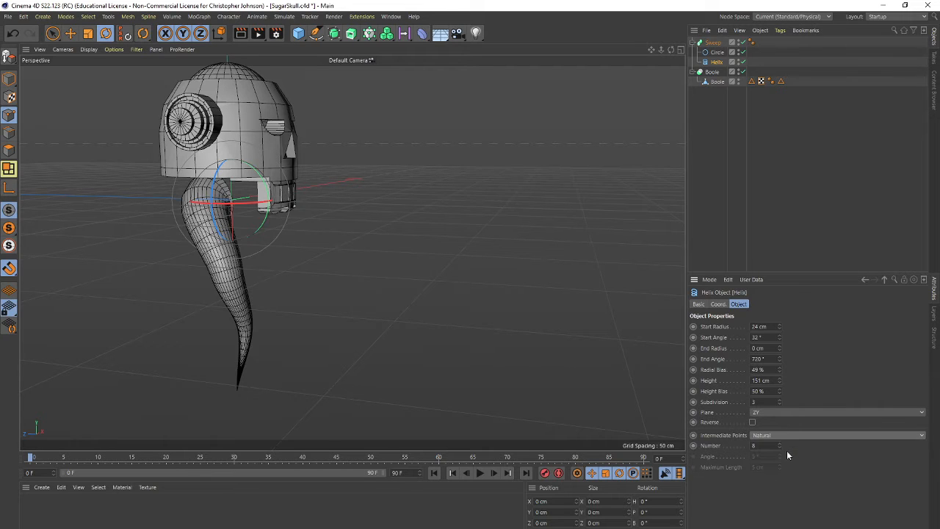
click(779, 400)
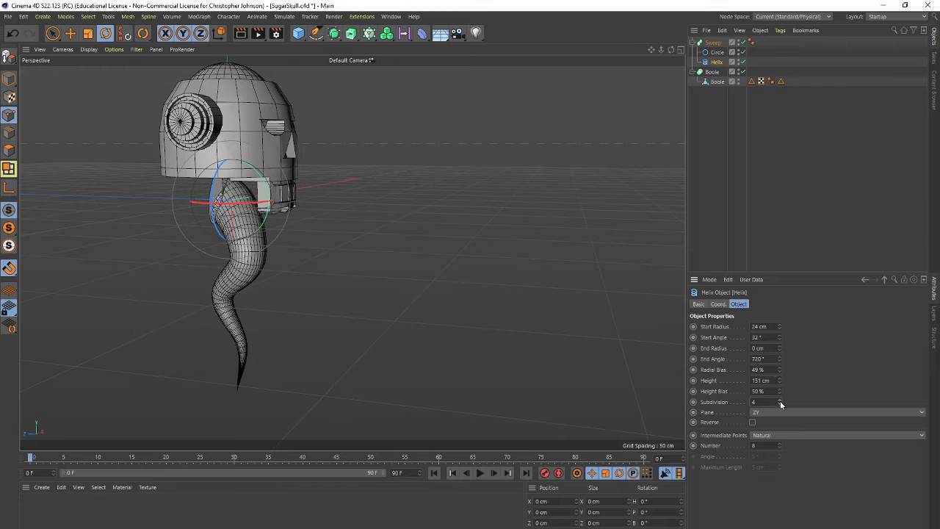
Step: Set the helix's subdivision to 3, start angle to -349°, end angle to 2176° and end radius to 50 cm
click(779, 403)
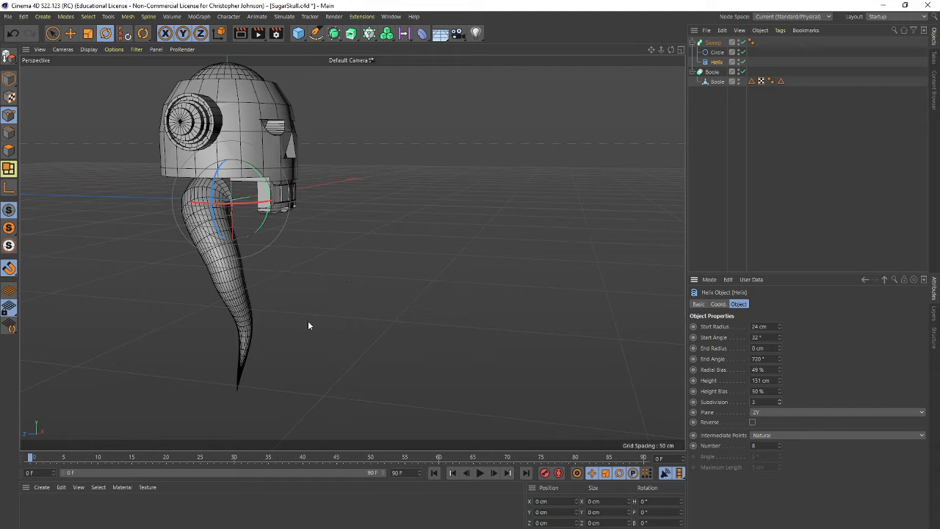
alt+drag(249, 256, 561, 283)
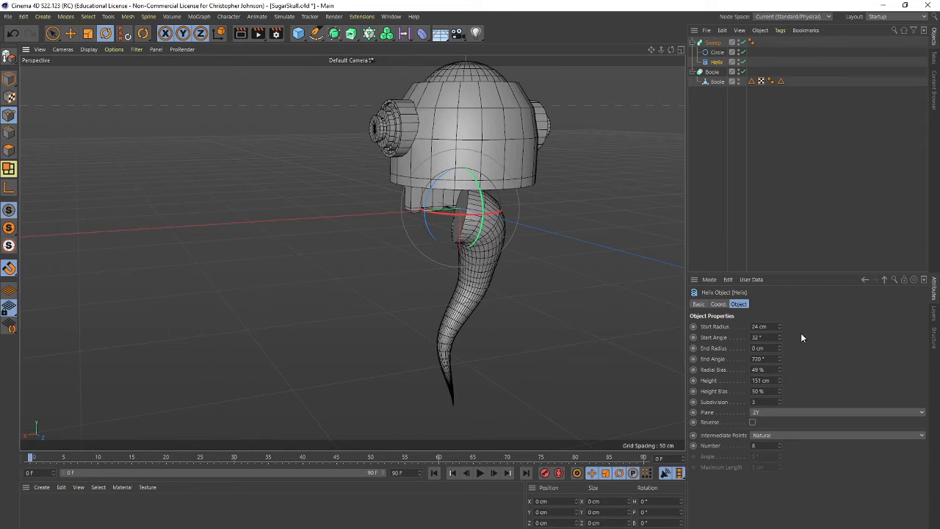
drag(779, 338, 780, 461)
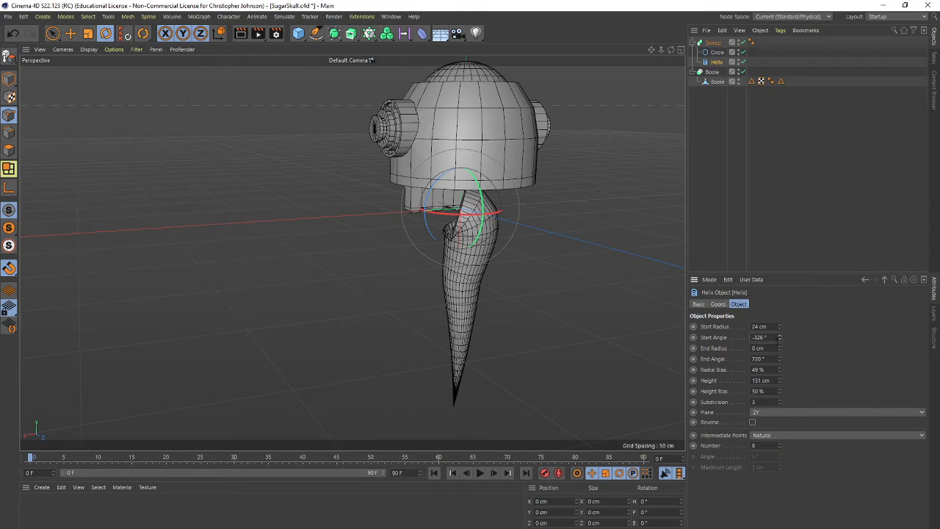
drag(780, 338, 787, 382)
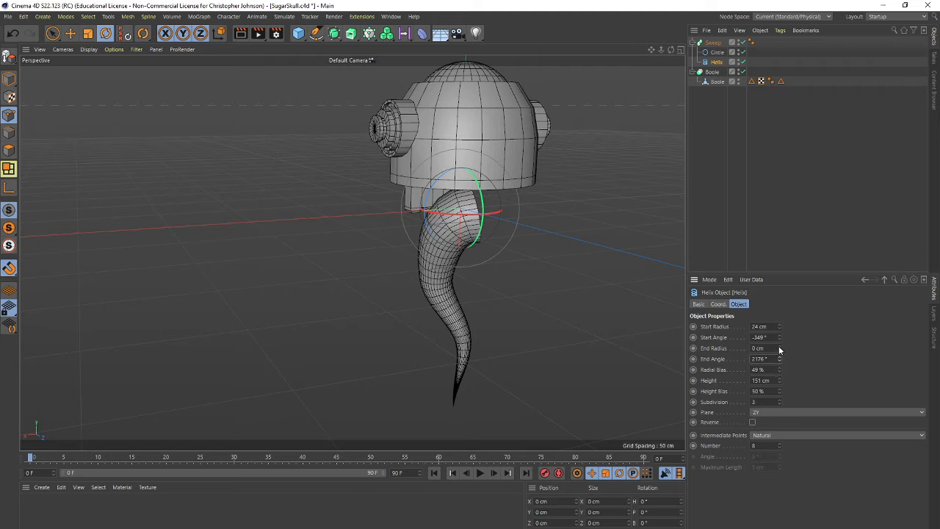
drag(780, 350, 780, 319)
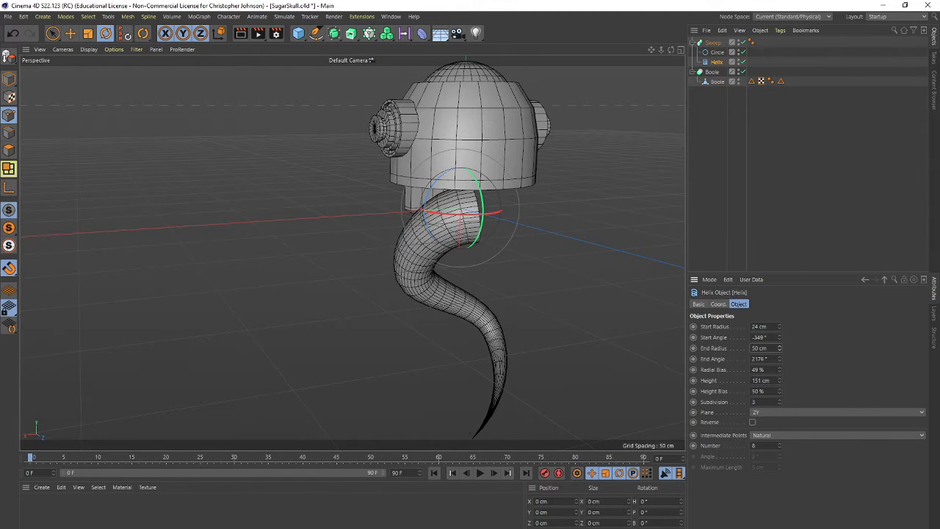
alt+drag(558, 315, 538, 269)
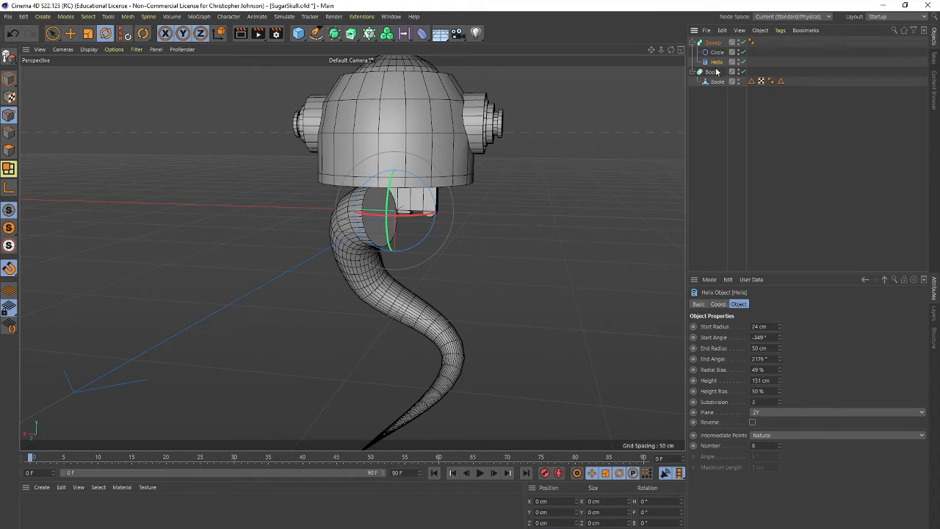
Step: Temporarily disable the Sweep generator to examine the bare helix path below the skull, and re-enable it
click(743, 43)
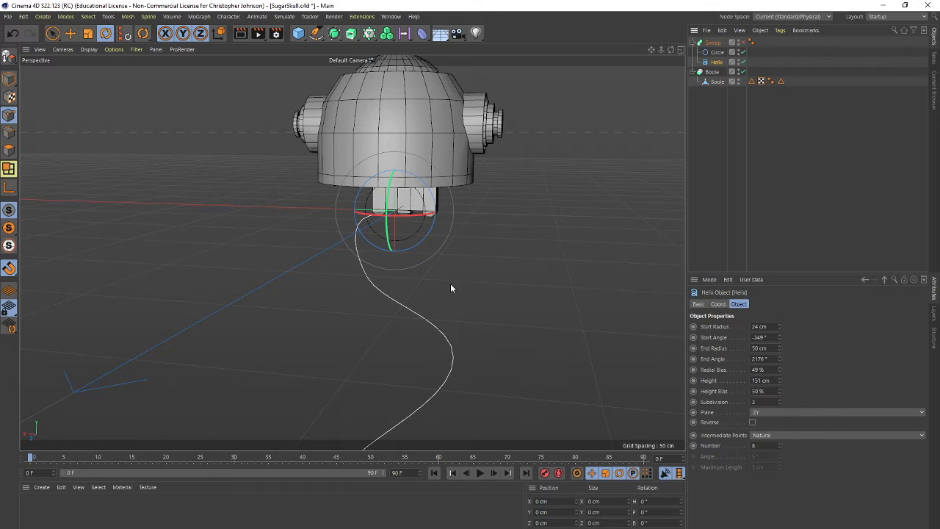
scroll(389, 272, up, 3)
scroll(388, 272, up, 2)
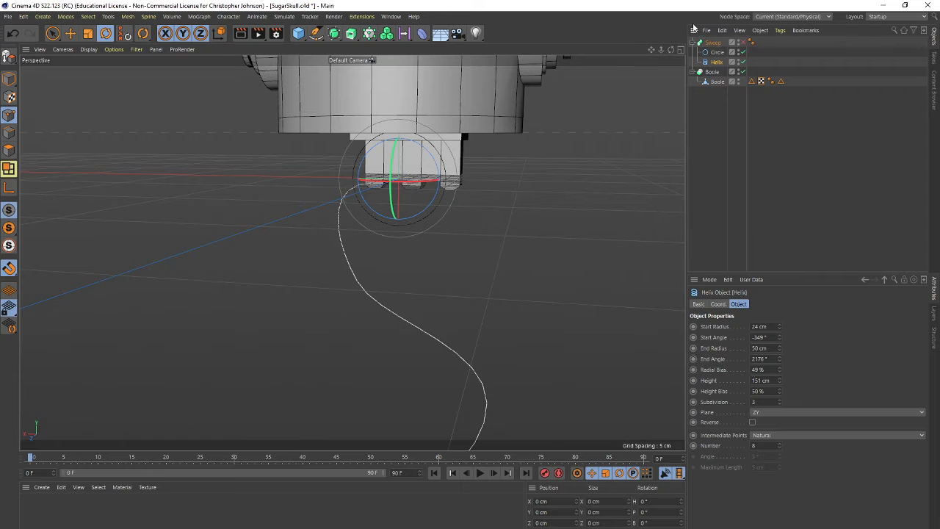
click(743, 42)
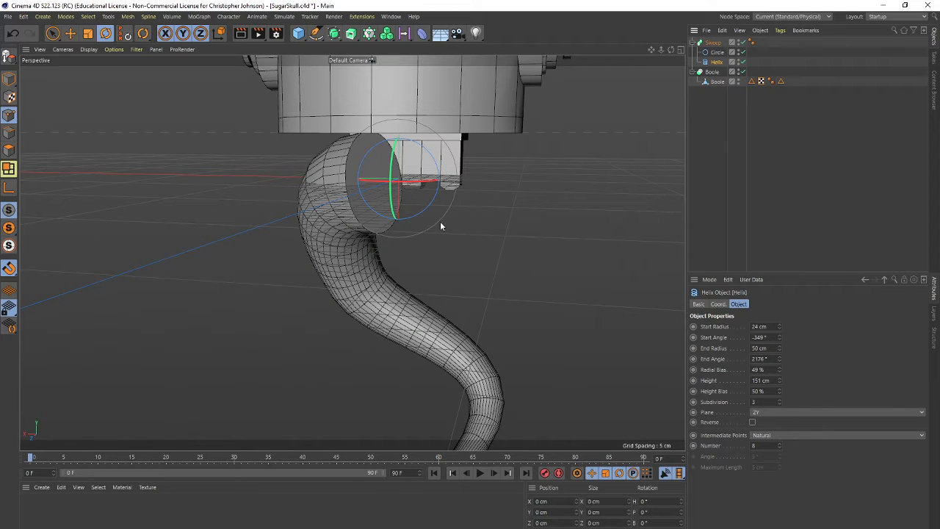
scroll(425, 277, down, 5)
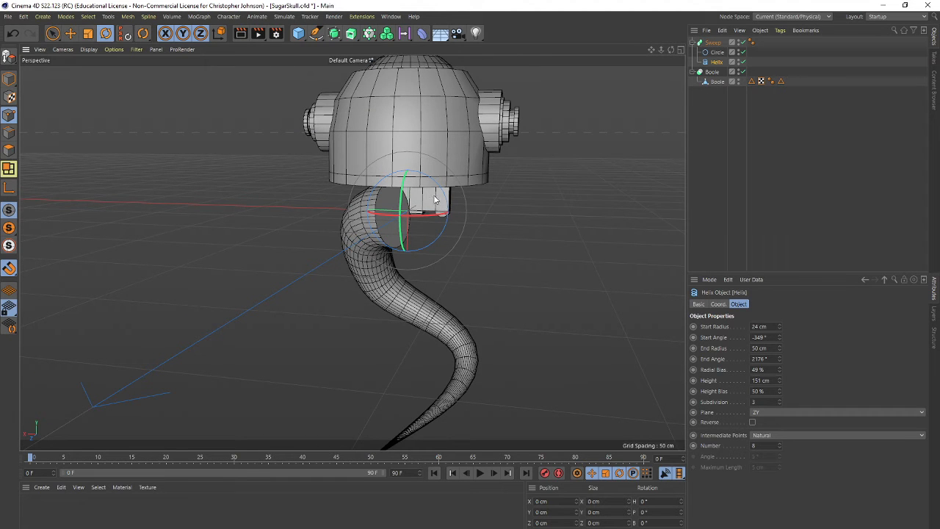
Step: Move the whole Sweep object vertically from beneath the skull to above its dome
click(711, 44)
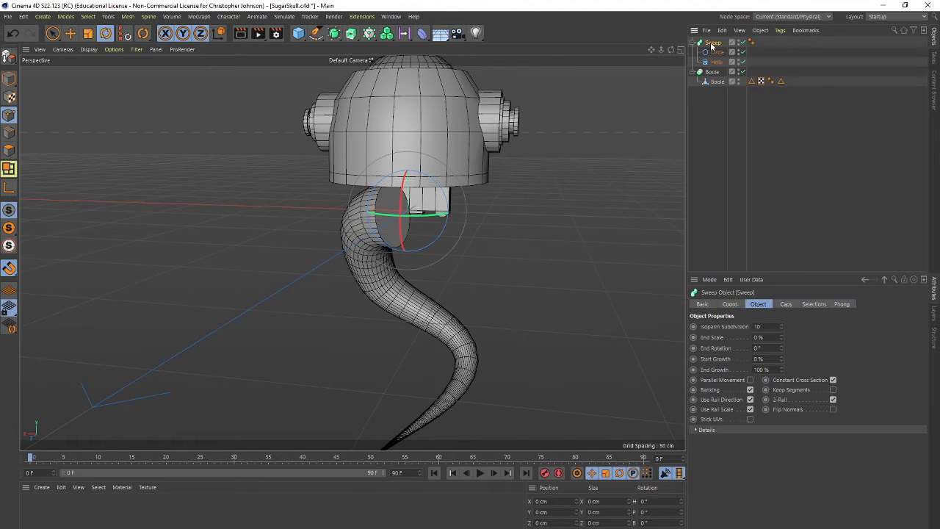
key(e)
drag(409, 144, 398, 72)
alt+drag(351, 250, 476, 210)
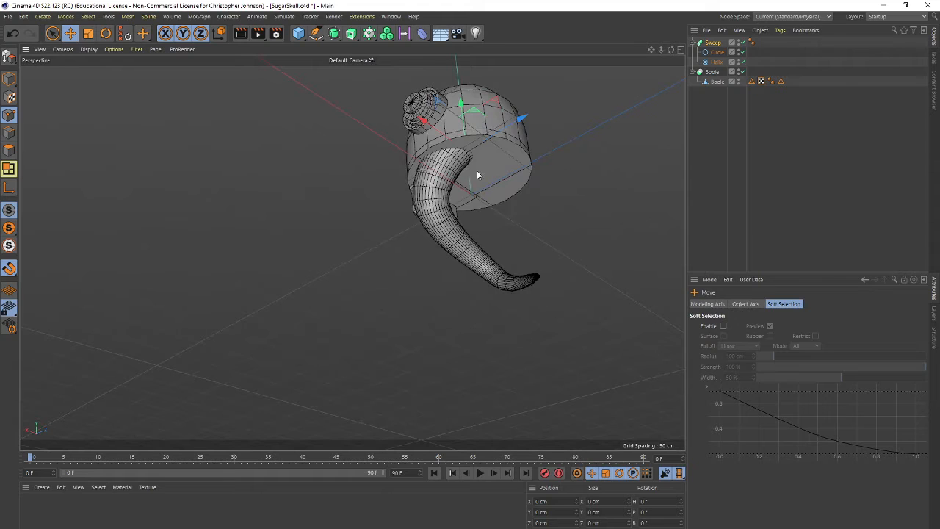
drag(460, 98, 463, 127)
alt+drag(523, 243, 422, 382)
drag(329, 242, 345, 81)
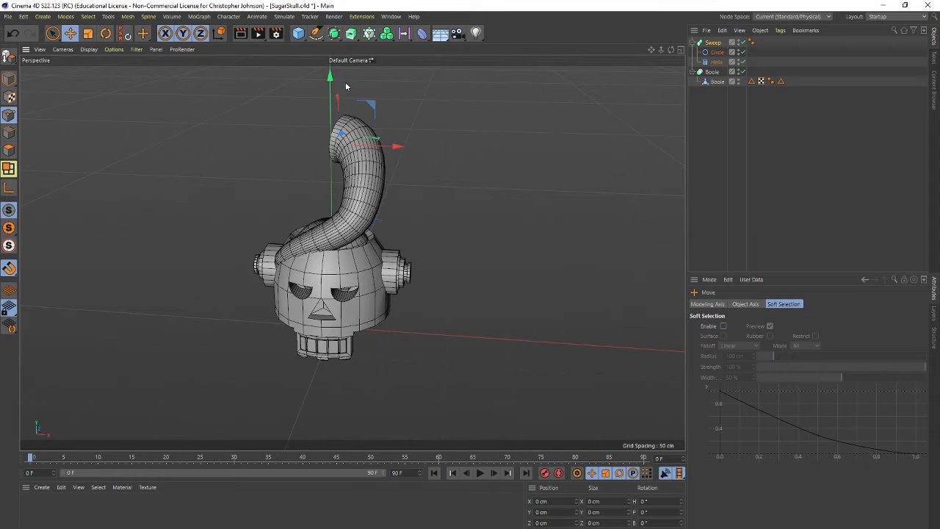
Step: Rotate the Sweep so its thick end faces down toward the dome and its tapered end curls out sideways
key(r)
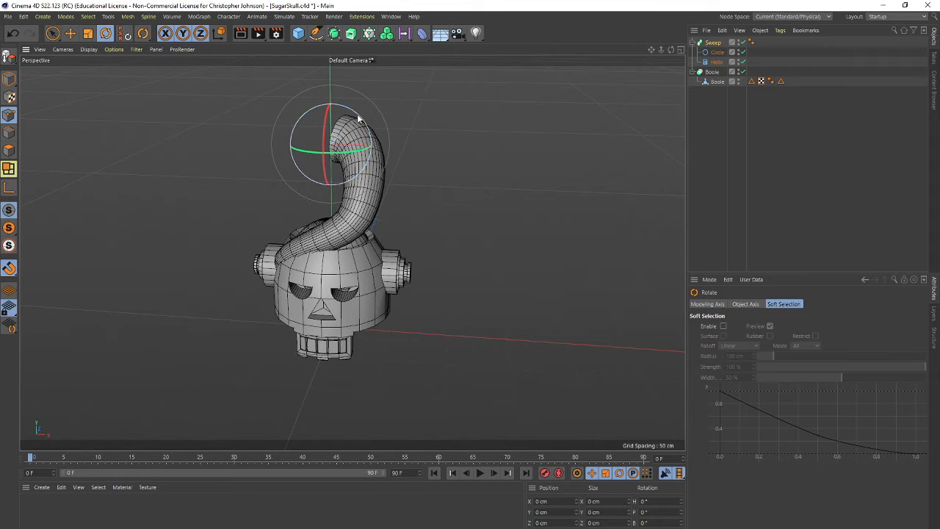
drag(358, 118, 153, 55)
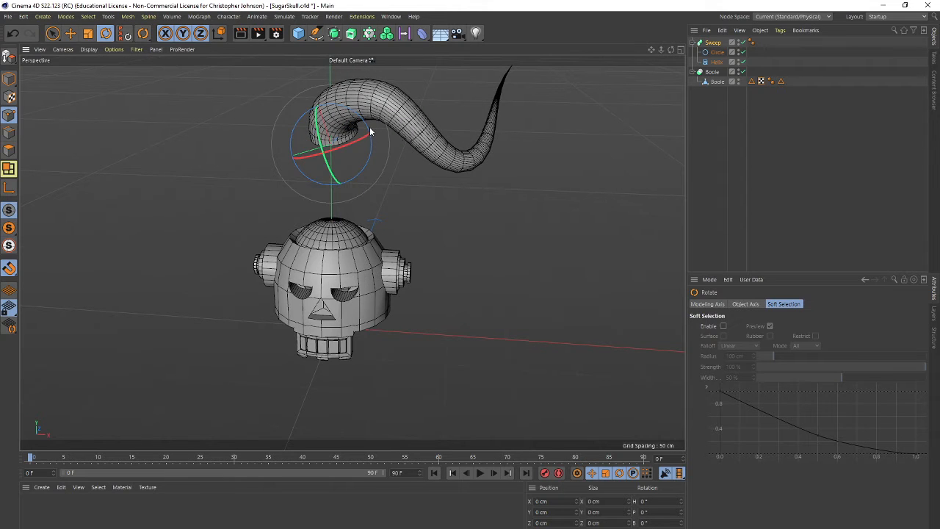
drag(369, 127, 374, 139)
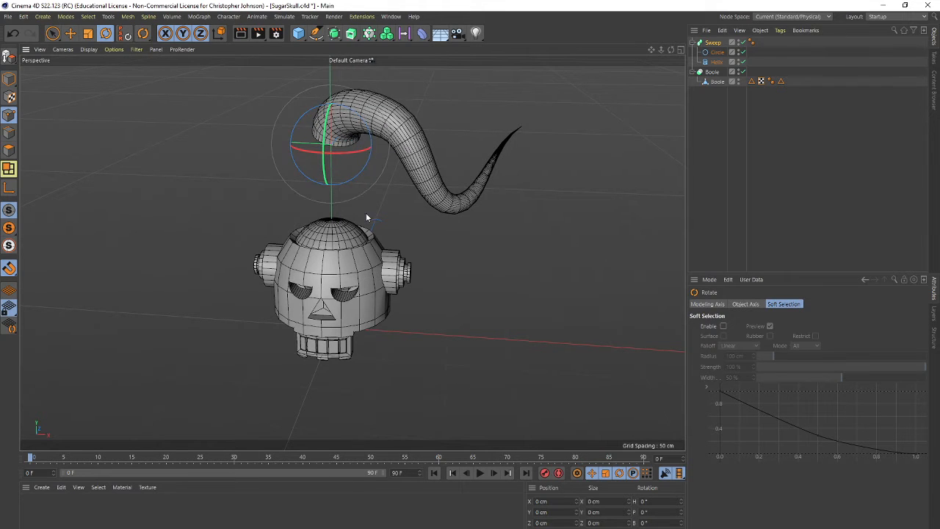
Step: In the four-view layout, lower the swept horn onto the dome and shift it toward the face side of the skull
scroll(312, 255, up, 3)
alt+drag(312, 255, 514, 264)
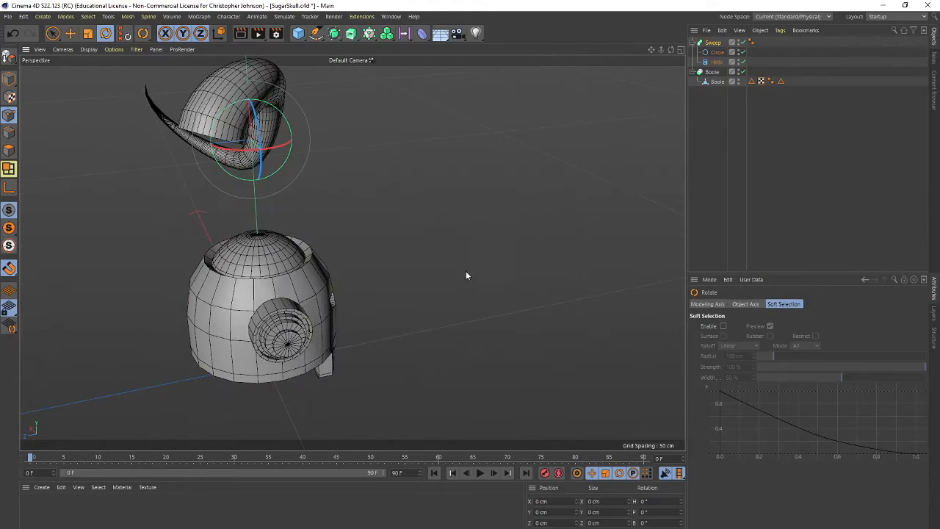
middle_click(400, 298)
scroll(558, 168, down, 1)
scroll(549, 184, down, 10)
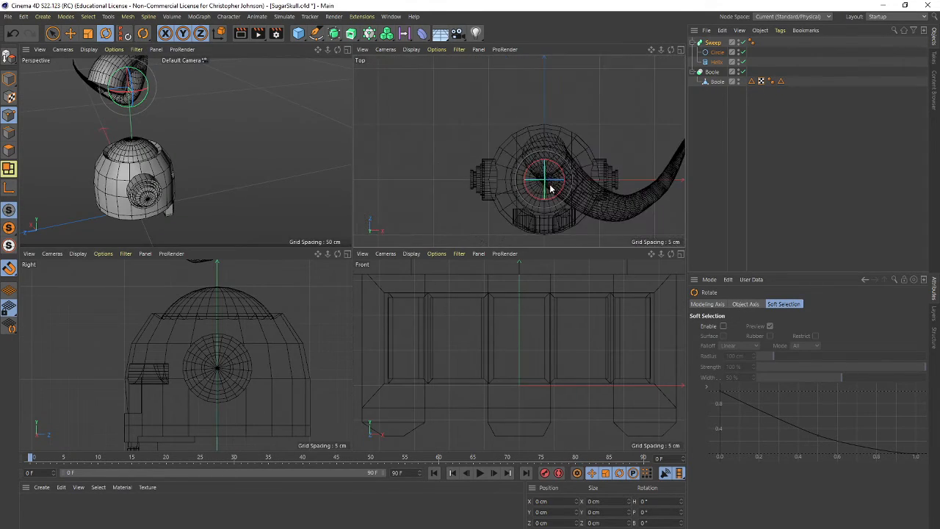
scroll(523, 380, down, 8)
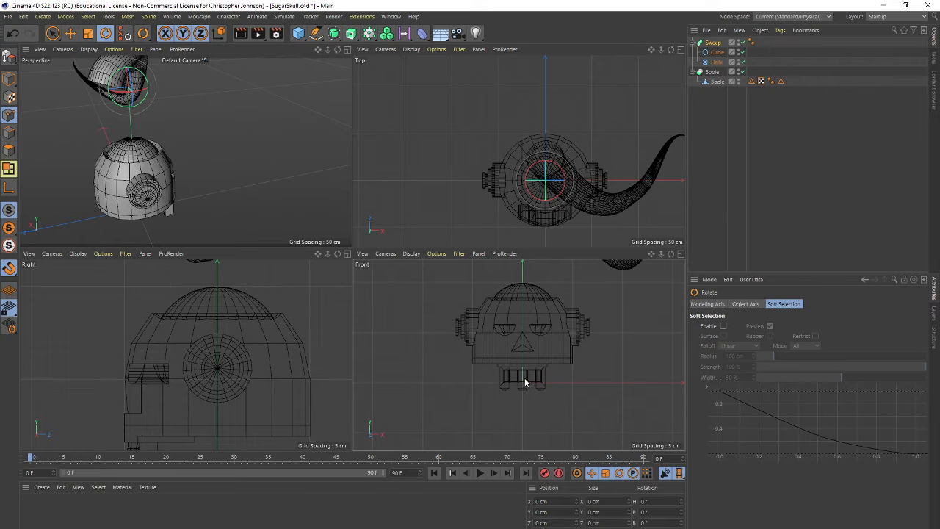
scroll(525, 381, down, 4)
alt+middle_drag(530, 333, 514, 382)
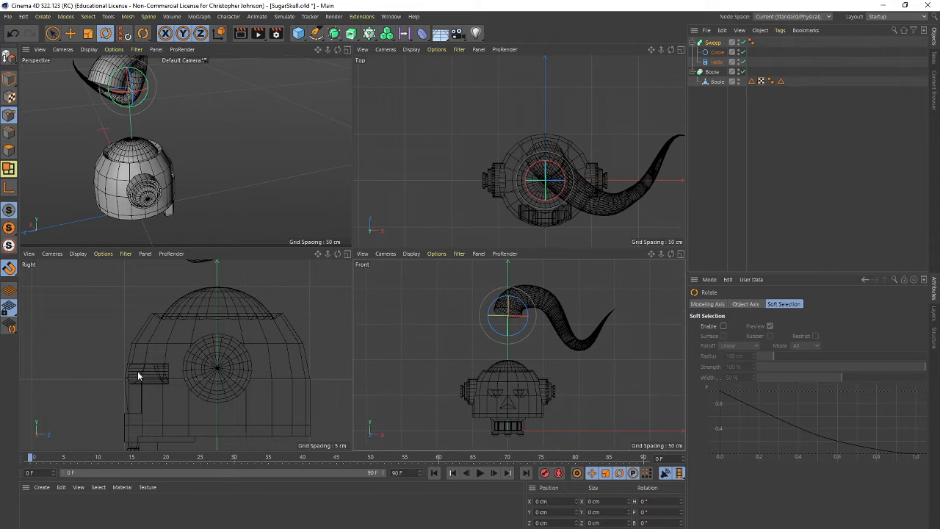
scroll(236, 364, down, 5)
alt+middle_drag(263, 338, 229, 371)
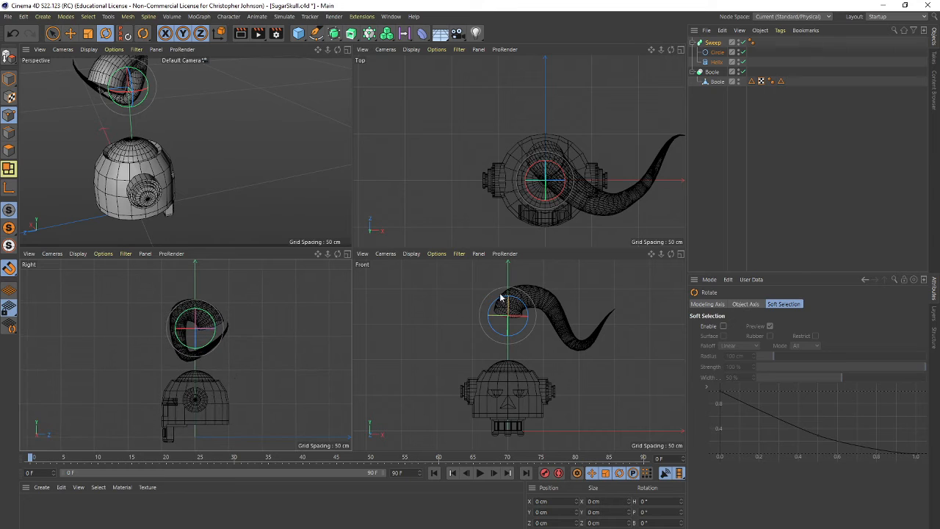
key(e)
drag(507, 287, 518, 343)
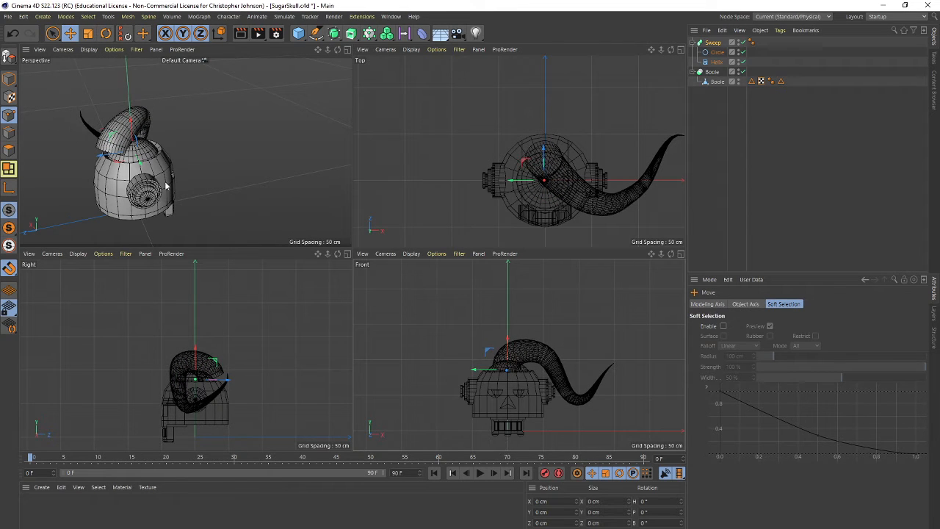
drag(544, 152, 544, 171)
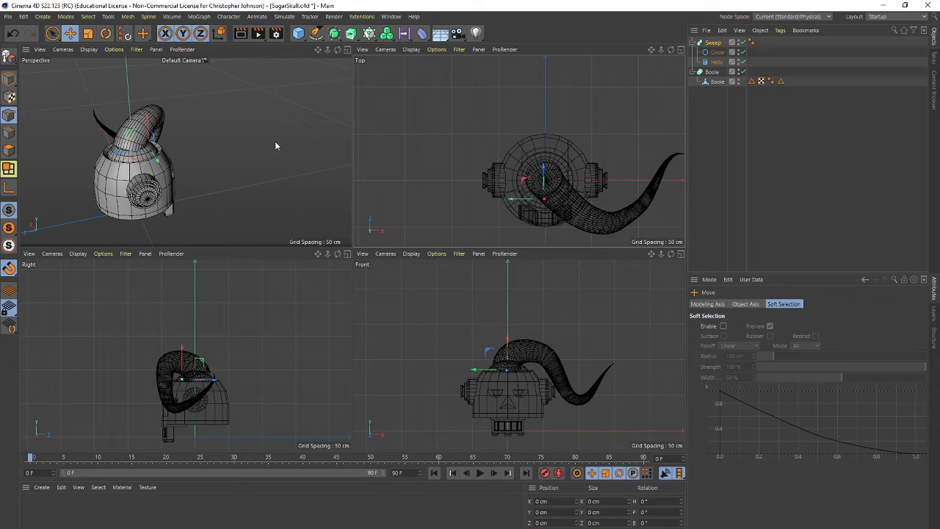
Step: Scale the horn down uniformly and shift it sideways off the dome's centre, toward the side its tip points to
key(t)
drag(267, 130, 146, 157)
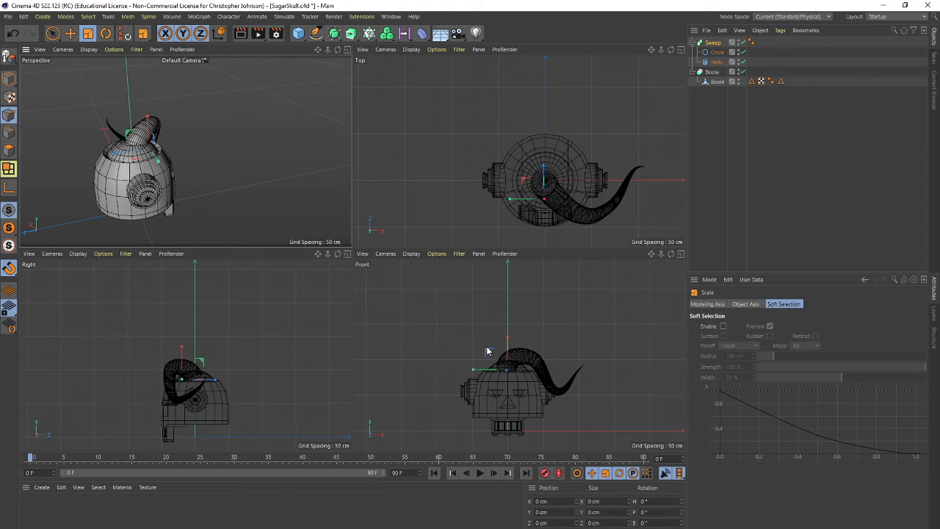
key(e)
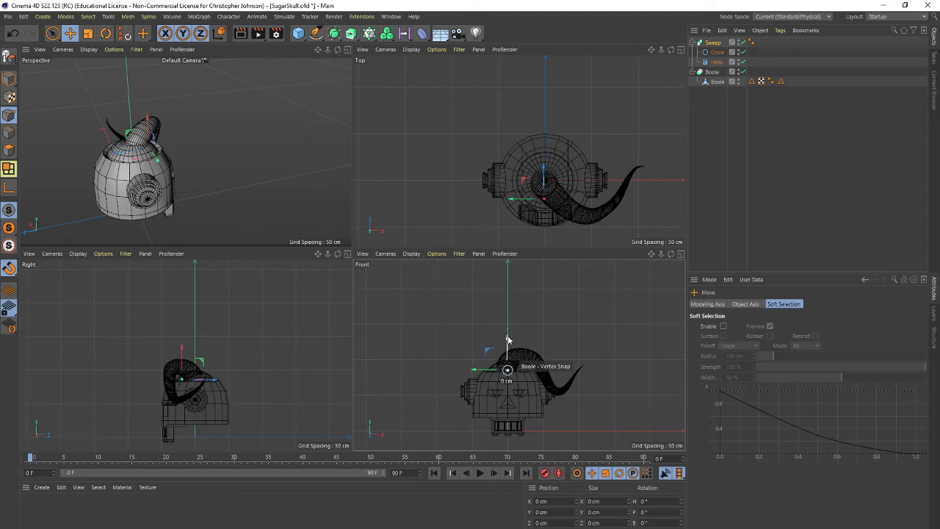
drag(474, 373, 495, 372)
Step: Nudge the horn in the perspective view so its thick base sits against the dome, checking it from several angles
scroll(206, 186, up, 6)
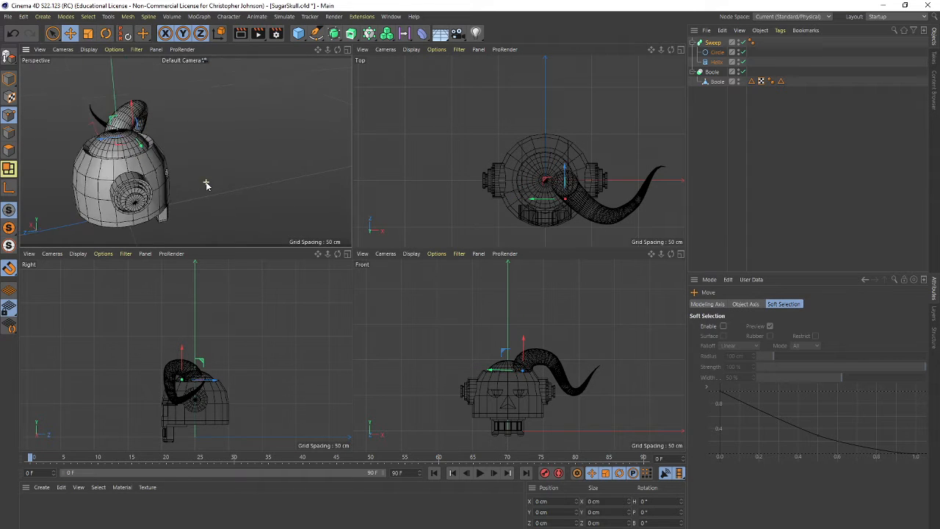
middle_click(206, 189)
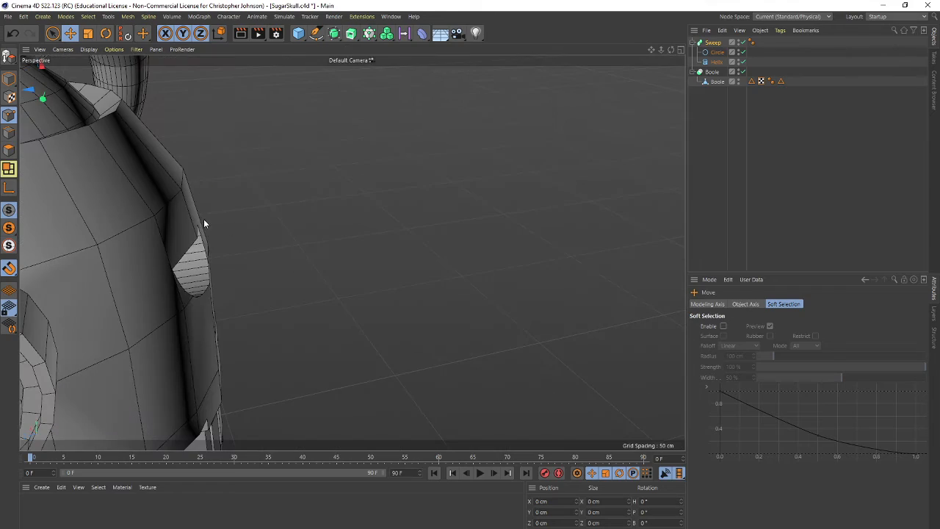
alt+middle_drag(183, 227, 504, 175)
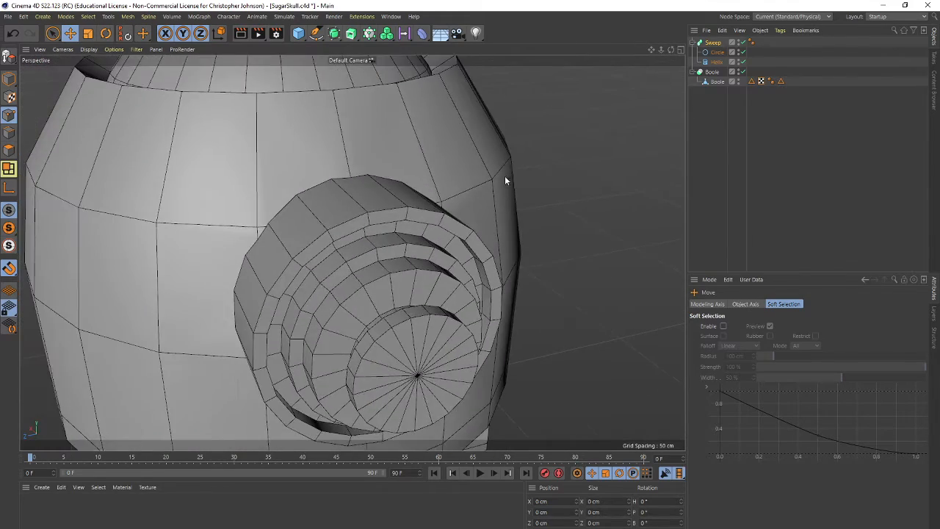
scroll(503, 174, down, 3)
alt+middle_drag(348, 201, 386, 329)
alt+drag(380, 324, 506, 323)
drag(220, 237, 234, 244)
alt+drag(164, 292, 363, 218)
alt+middle_drag(259, 279, 382, 138)
alt+drag(252, 180, 299, 254)
Step: Fine-tune the horn's overall size with a small uniform scale
scroll(299, 254, down, 3)
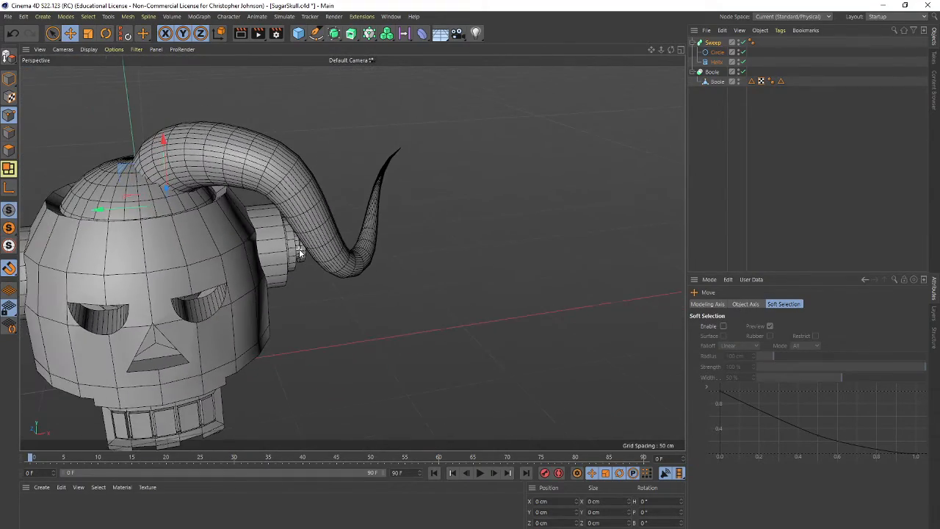
mouse_move(227, 232)
alt+mouse_down()
mouse_move(333, 275)
mouse_move(330, 296)
mouse_move(296, 326)
mouse_move(220, 238)
mouse_move(236, 237)
mouse_move(228, 240)
alt+mouse_up()
key(t)
drag(396, 174, 421, 157)
alt+drag(312, 290, 362, 225)
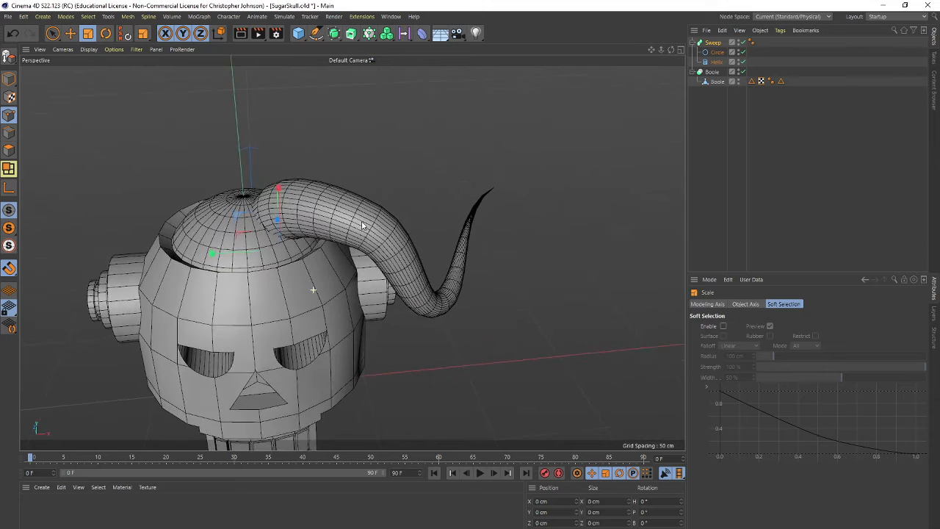
Step: Swing the horn around to point to the opposite side of the head, and move its base sideways and up onto that side of the dome
key(r)
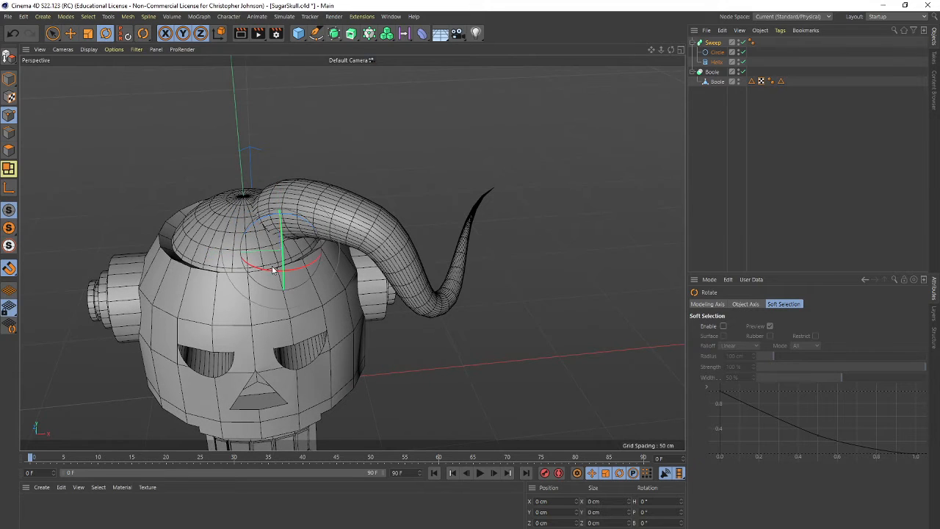
drag(292, 270, 213, 153)
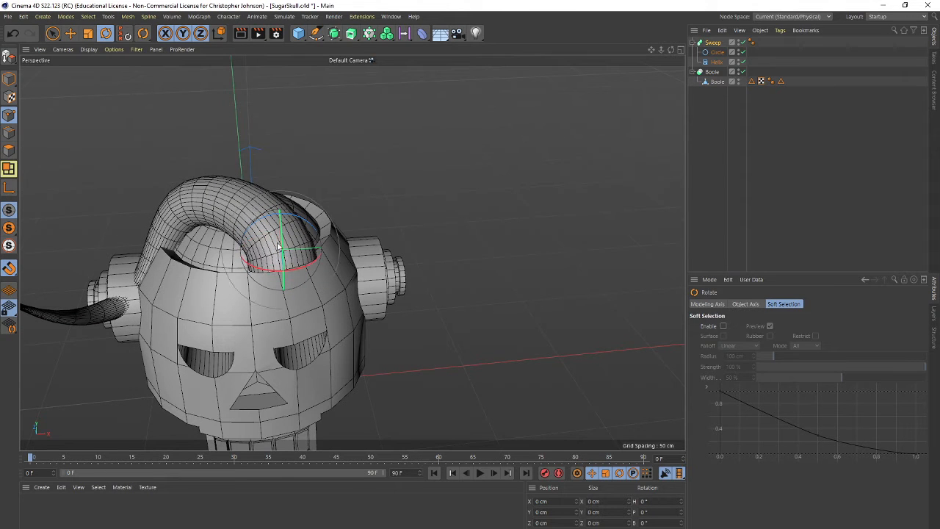
key(e)
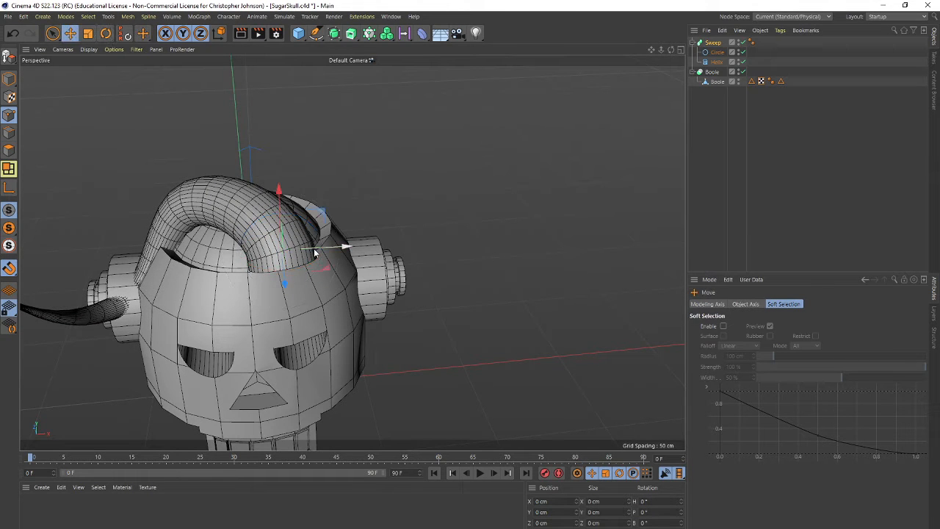
drag(330, 248, 276, 245)
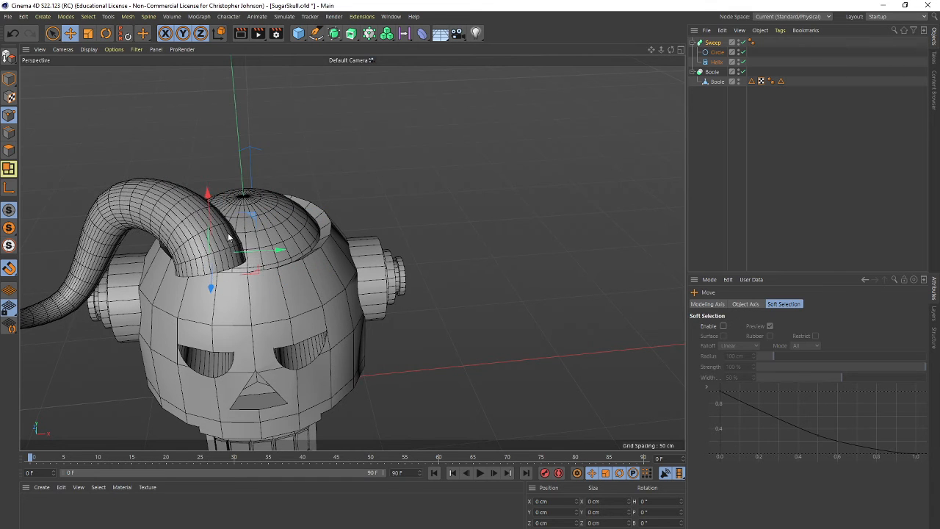
drag(212, 283, 220, 232)
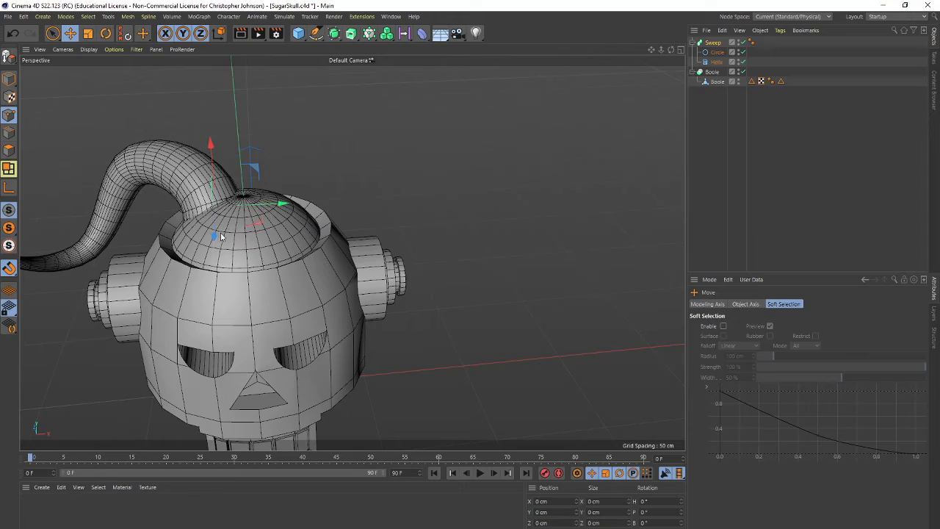
Step: Nudge the horn along its axes so its thick base meets the side of the dome
alt+drag(186, 263, 277, 306)
drag(316, 251, 315, 256)
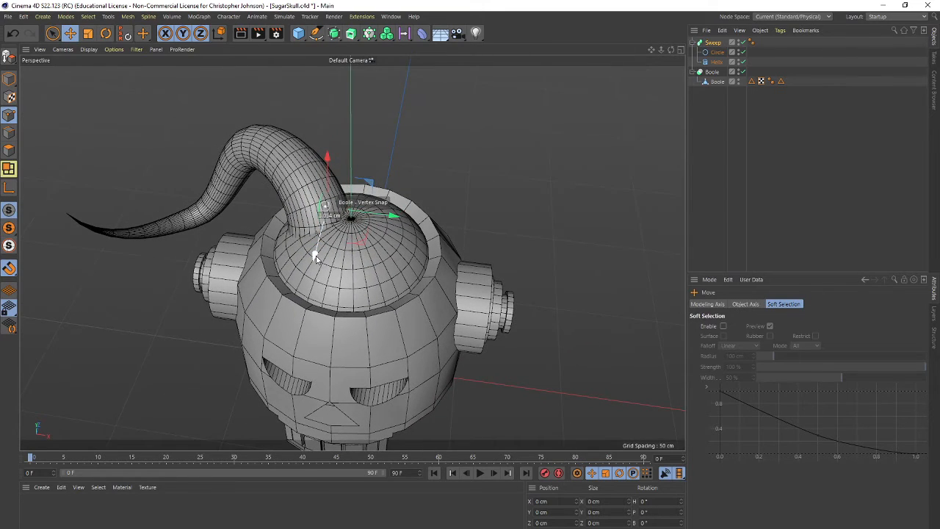
drag(328, 166, 382, 147)
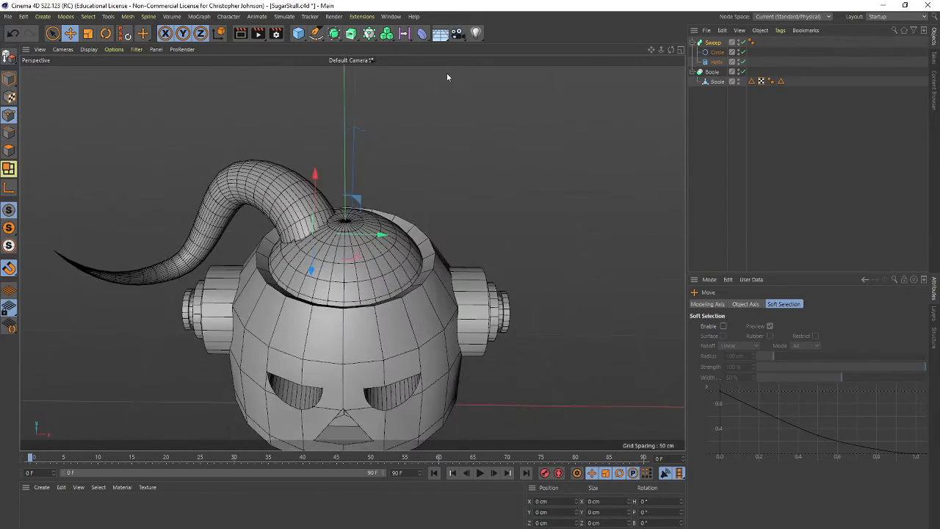
Step: Convert the horn's Sweep generator into a separate polygon object with Current State to Object
click(712, 43)
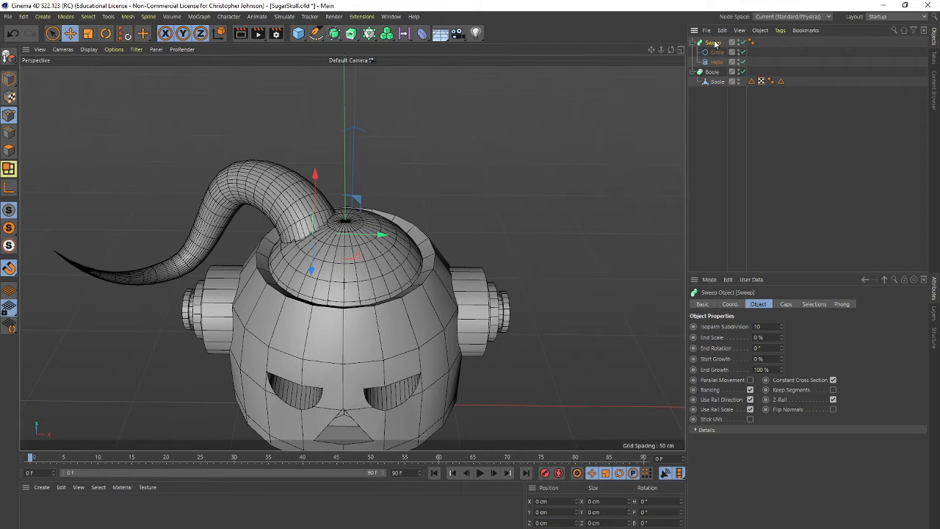
click(785, 304)
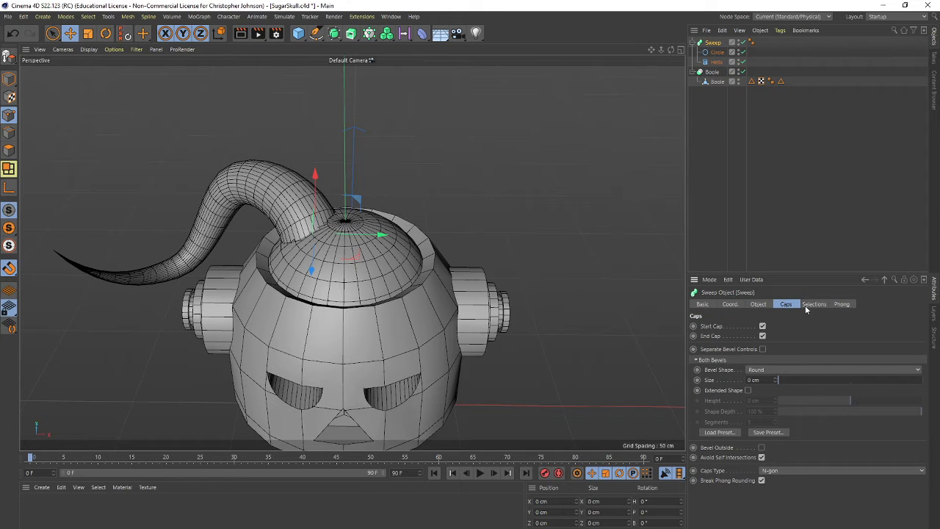
click(840, 304)
click(758, 304)
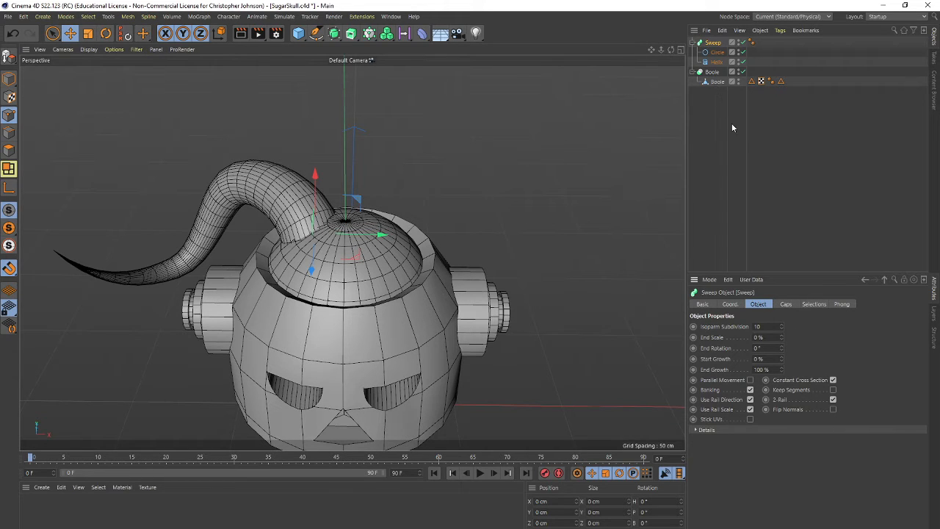
right_click(714, 46)
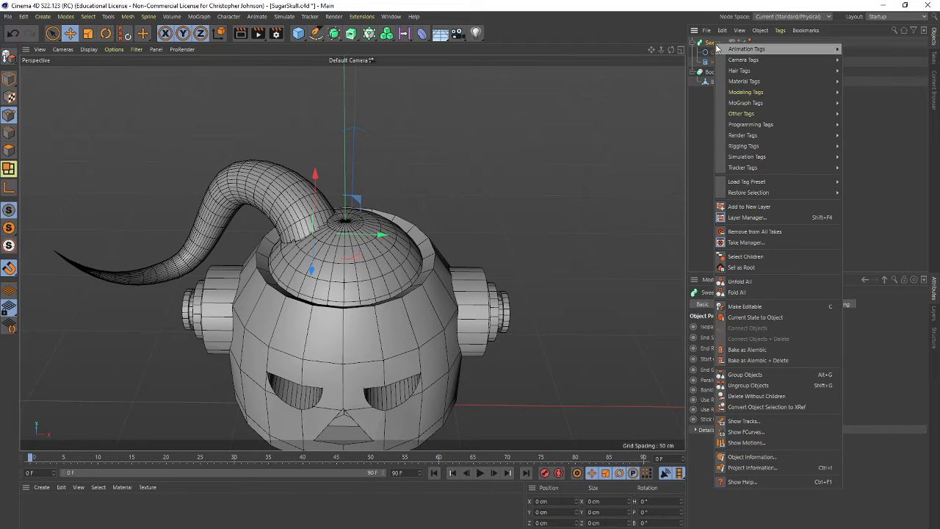
click(755, 318)
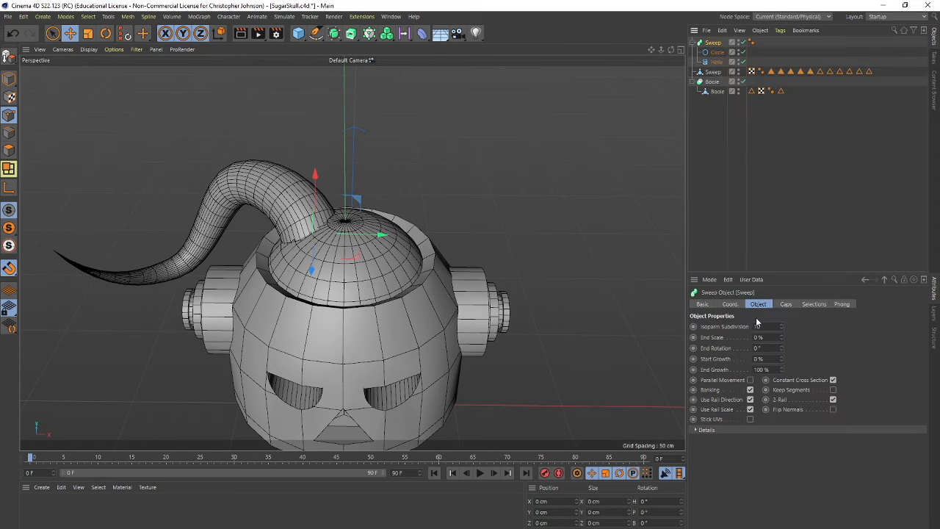
Step: Delete the original Sweep generator with its splines and rename the converted polygon object Horn
click(712, 73)
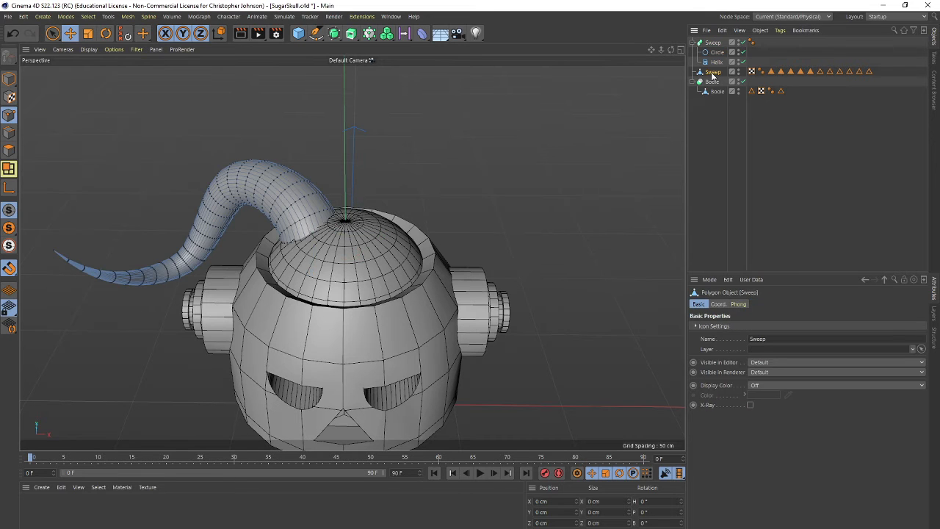
click(711, 46)
key(Delete)
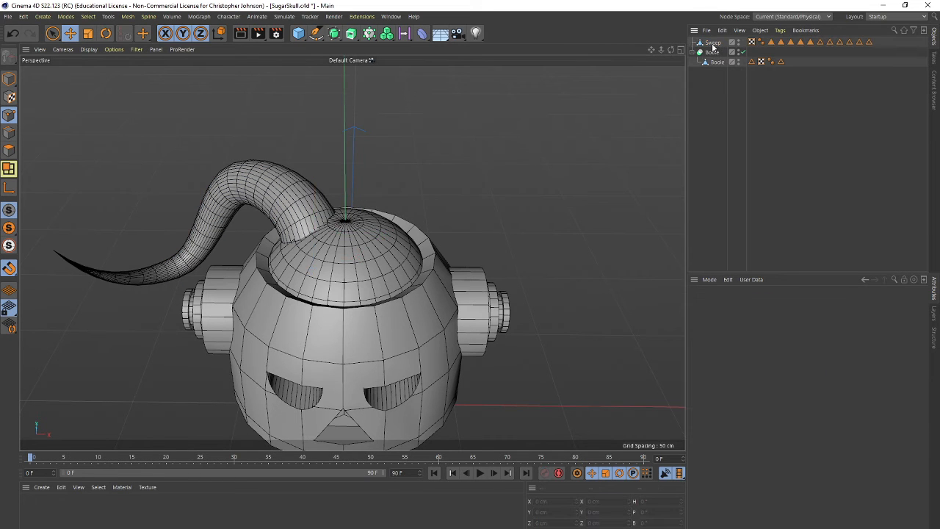
click(714, 43)
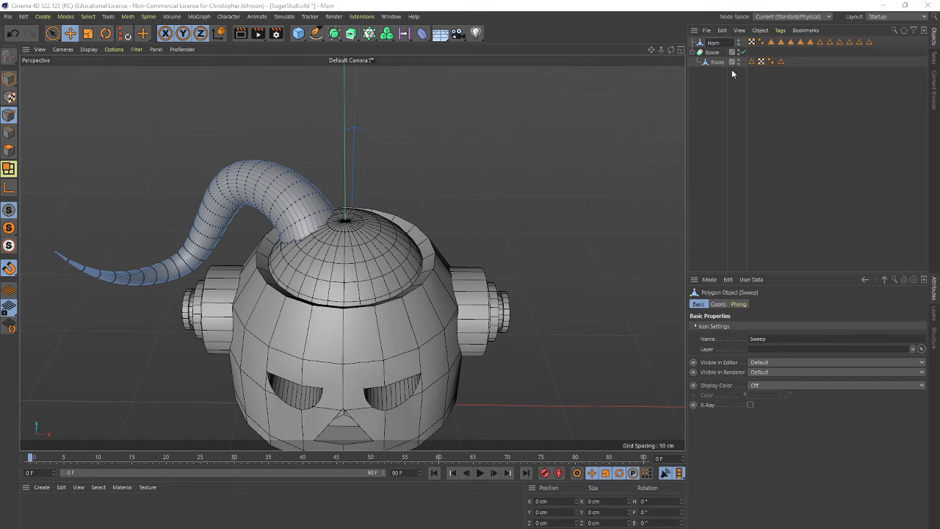
key(Return)
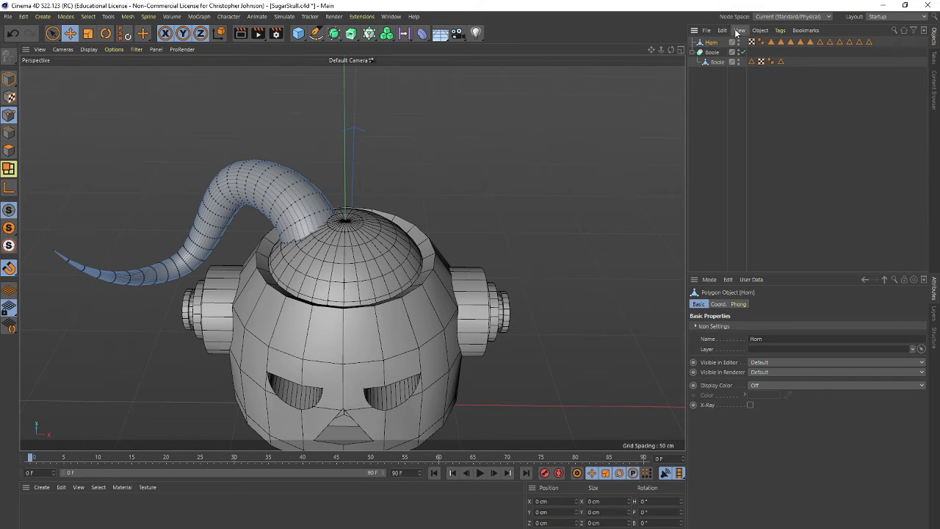
Step: Add a Symmetry object on the ZY mirror plane and make Horn its child to mirror the horn across the head
click(334, 33)
alt+click(517, 64)
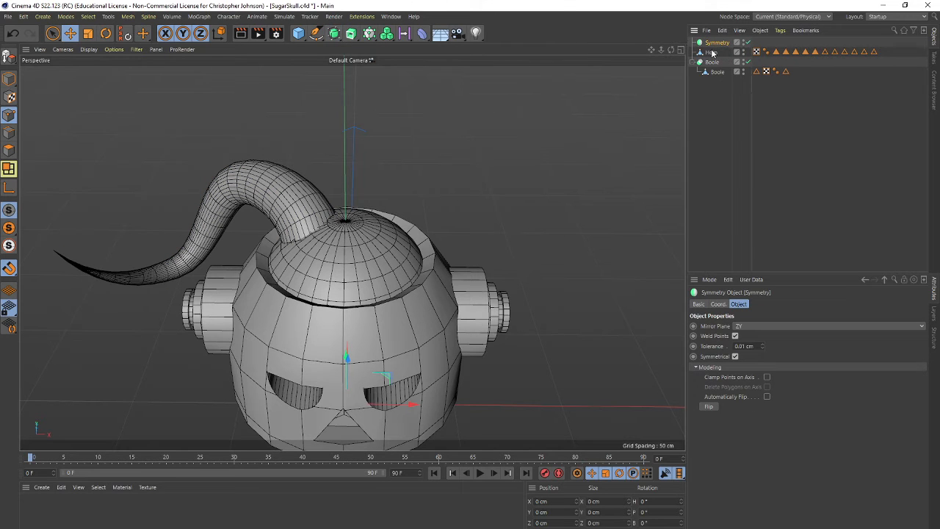
drag(714, 44, 715, 45)
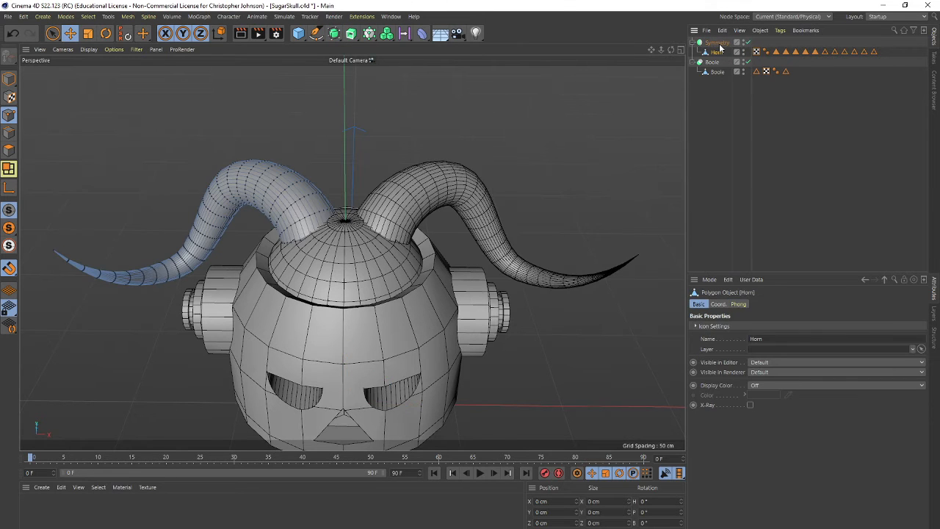
Step: Convert the Symmetry into an editable copy with Current State to Object and select the Horn mesh inside it
click(716, 44)
right_click(716, 45)
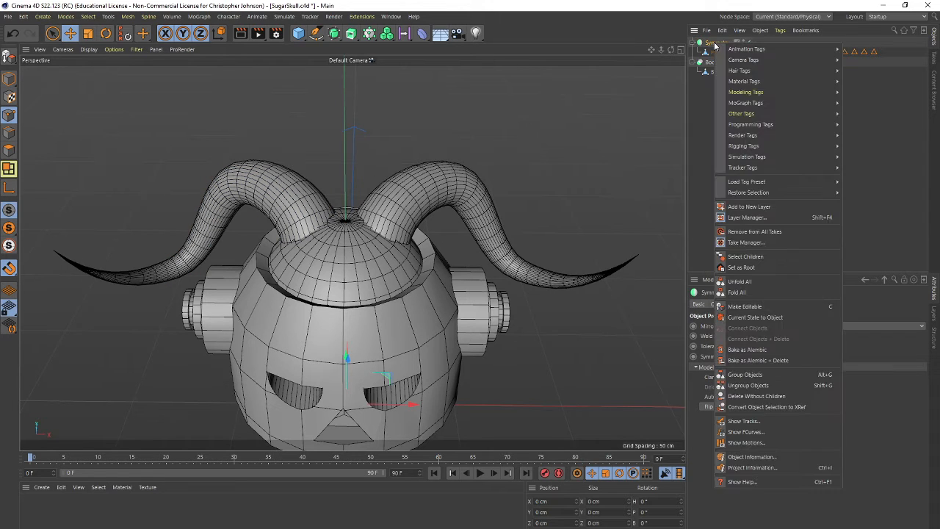
click(741, 318)
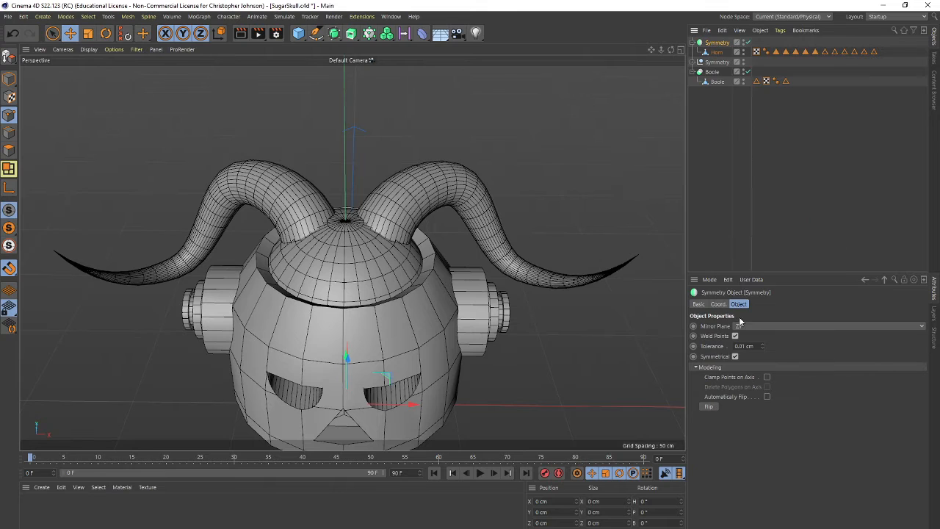
click(693, 62)
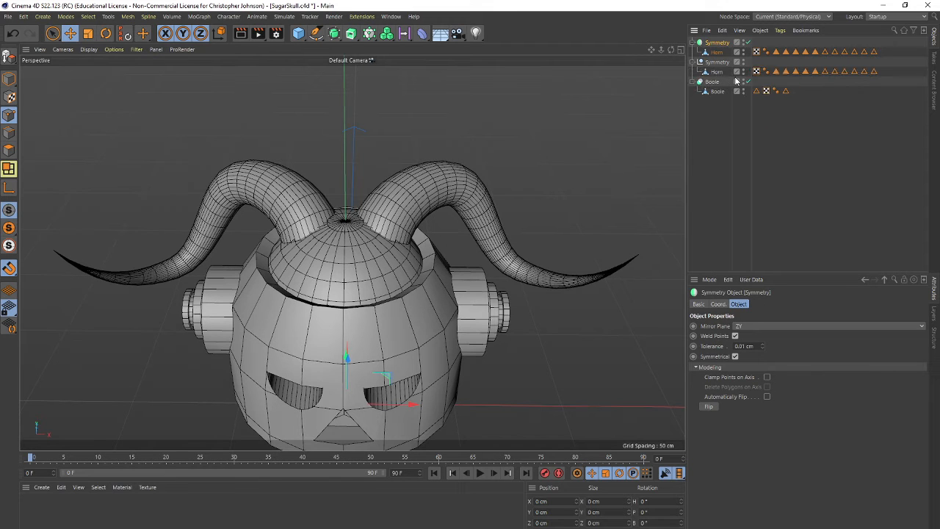
click(713, 72)
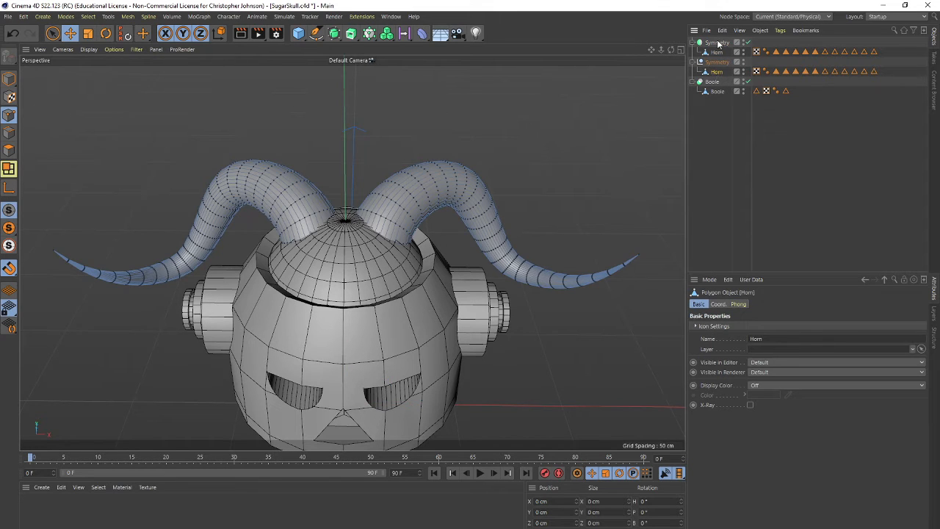
Step: Delete the live Symmetry generator, move the converted double Horn under the Boole, and delete the leftover Symmetry null
click(718, 44)
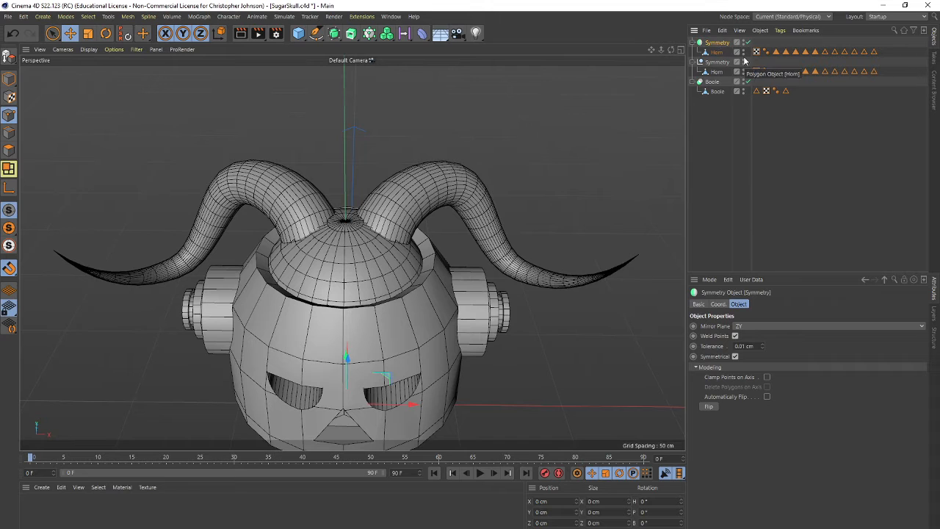
key(Delete)
drag(718, 51, 714, 75)
click(712, 46)
key(Delete)
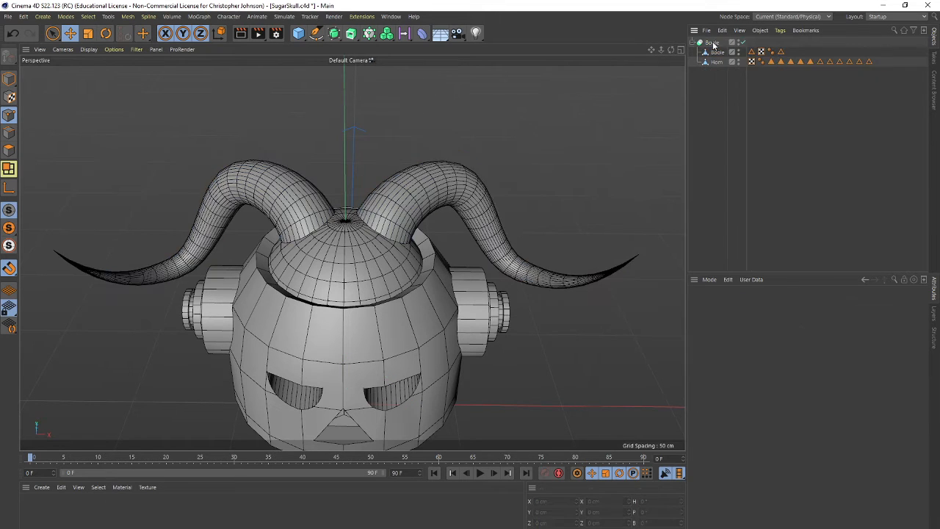
Step: Check the objects inside the Boole and inspect how the two horns sit on the dome from several angles
click(714, 44)
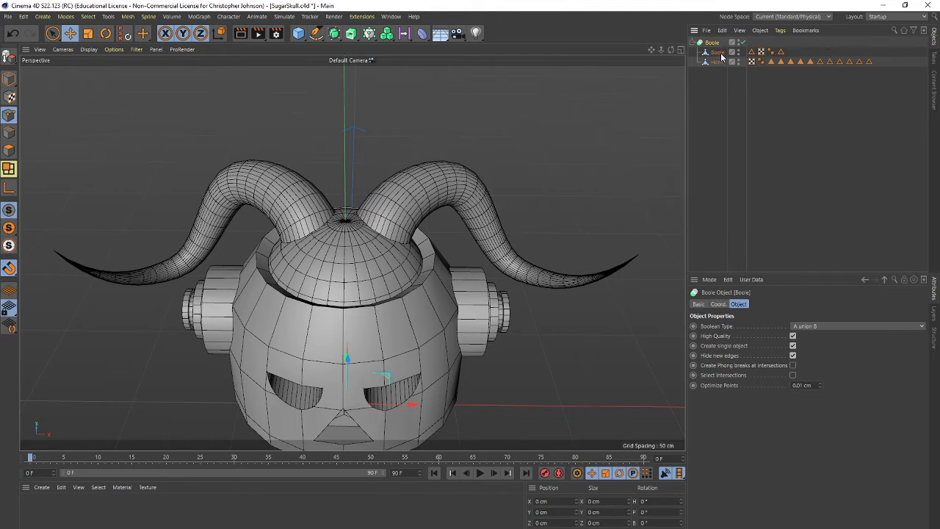
click(721, 52)
click(718, 63)
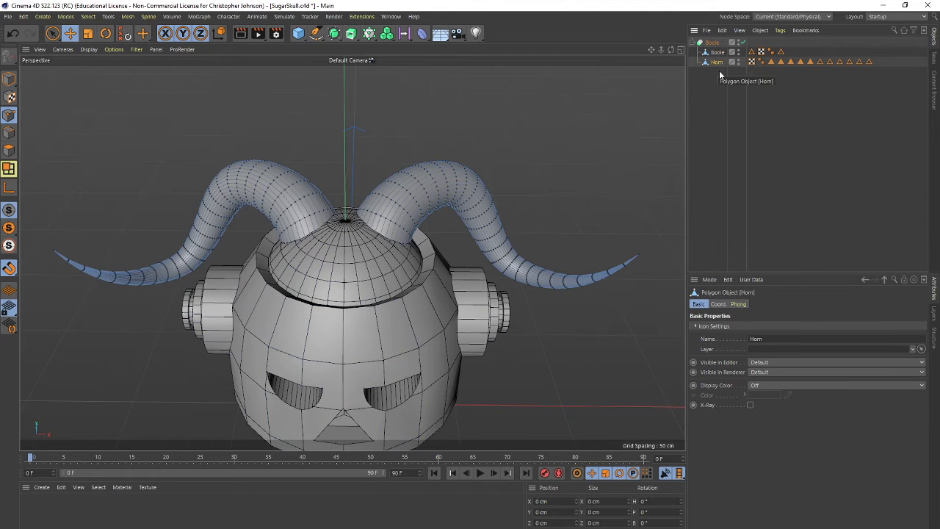
alt+drag(438, 270, 440, 229)
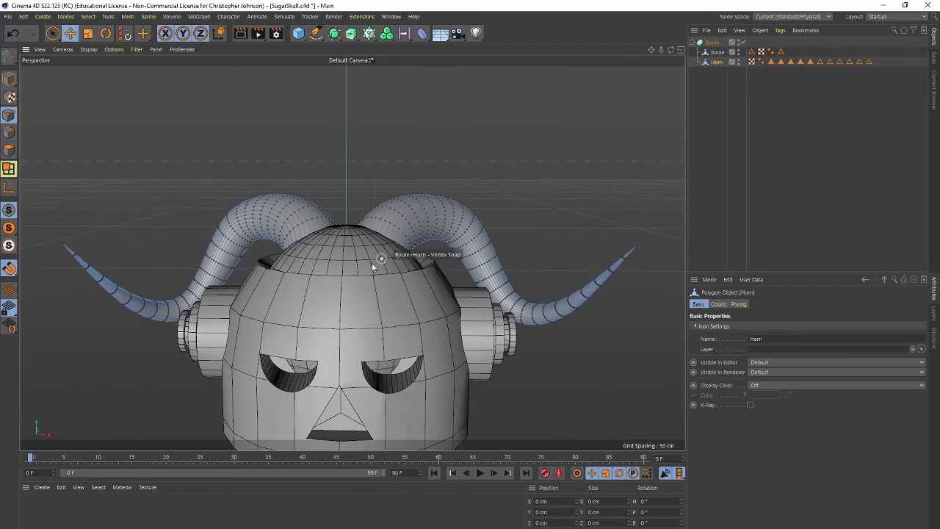
scroll(372, 263, down, 5)
alt+drag(345, 257, 430, 272)
scroll(381, 253, up, 4)
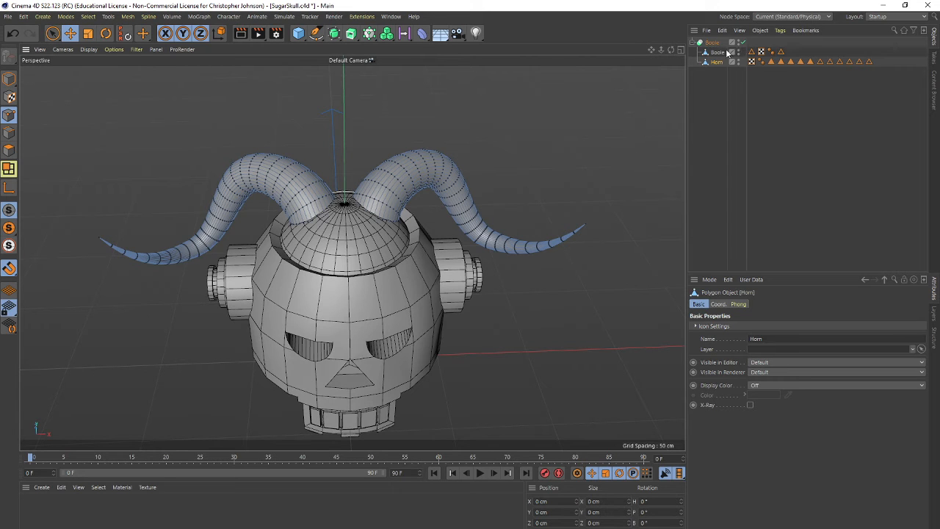
Step: Activate Live Selection for the Horn's points and set its mode to Soft Selection
drag(52, 33, 72, 46)
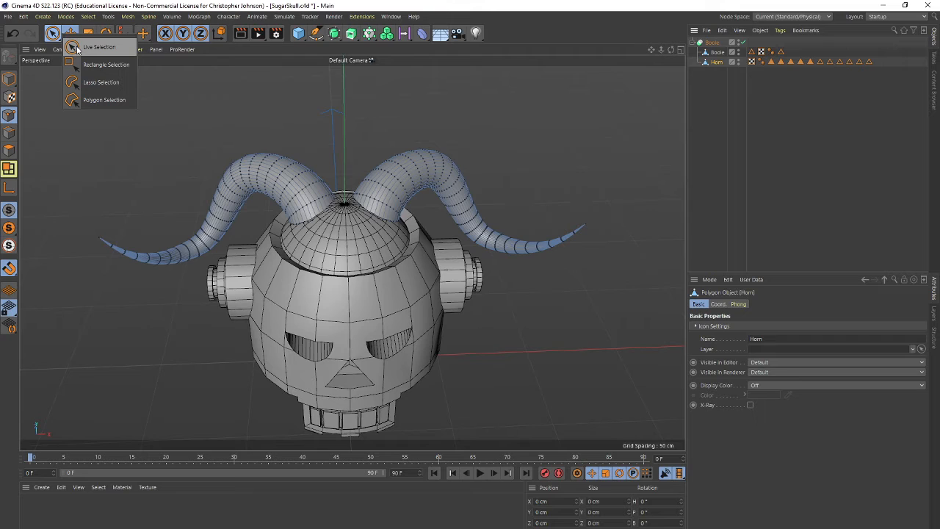
click(80, 47)
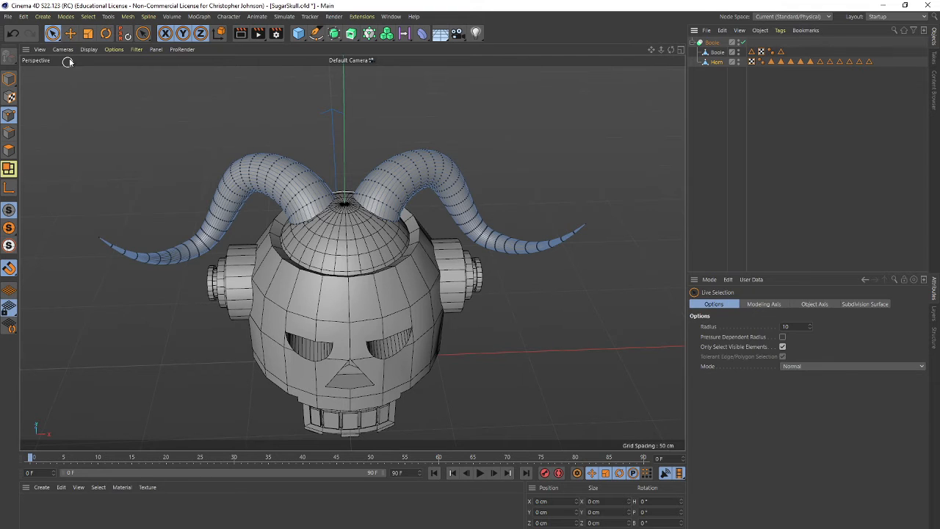
click(807, 364)
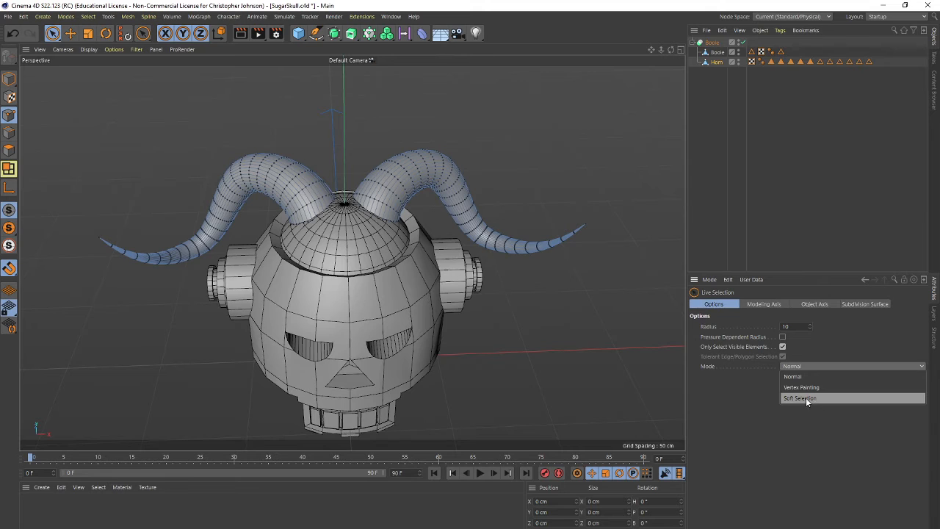
click(805, 397)
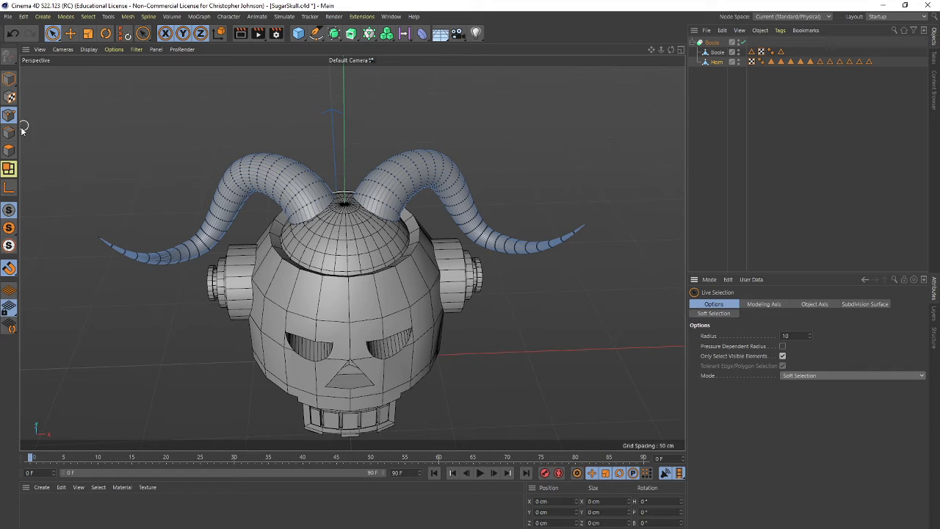
Step: Select the tip point of both horns together
click(586, 228)
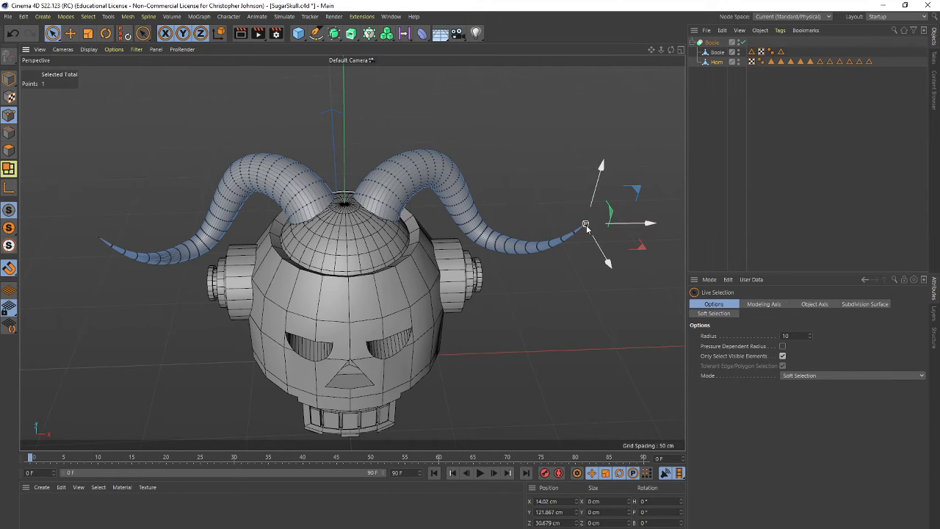
shift+click(98, 238)
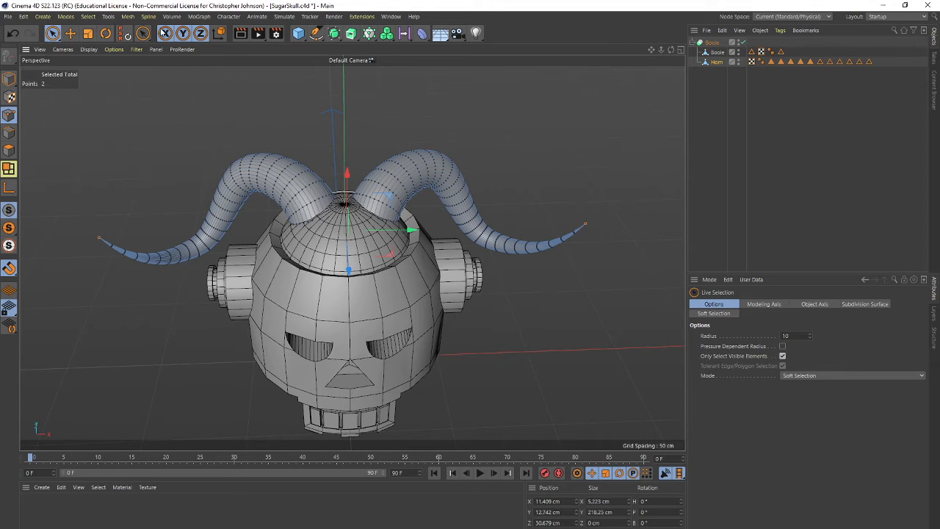
scroll(473, 212, up, 5)
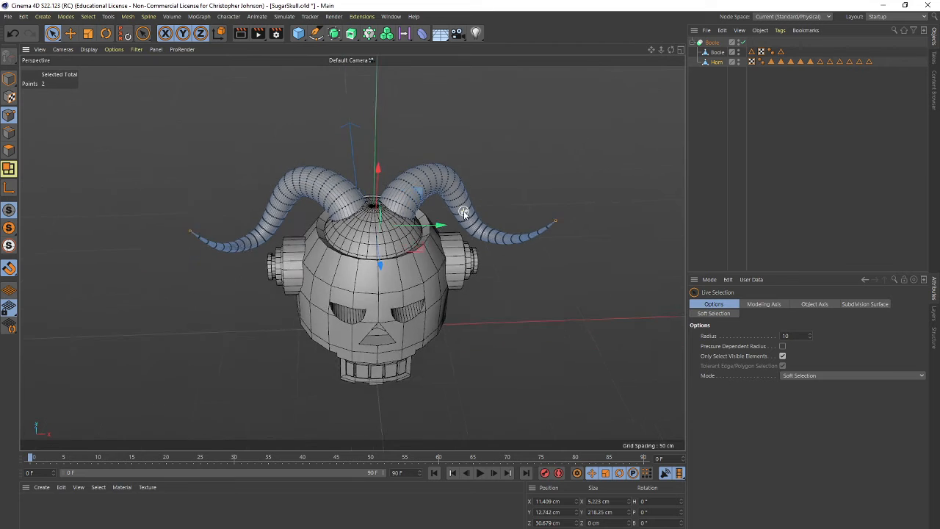
scroll(283, 188, down, 5)
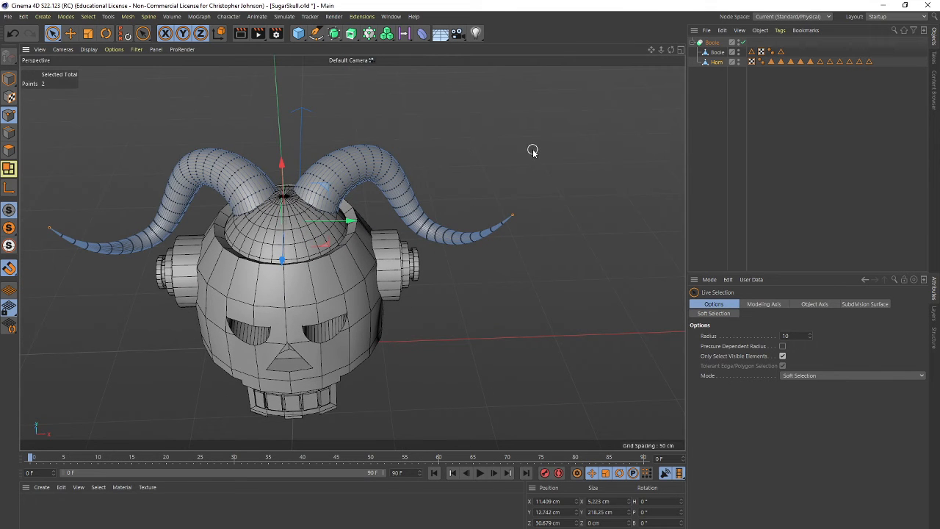
Step: Move both horn tips back about 14 cm along the Z axis with soft selection, keeping the Horn object selected
key(t)
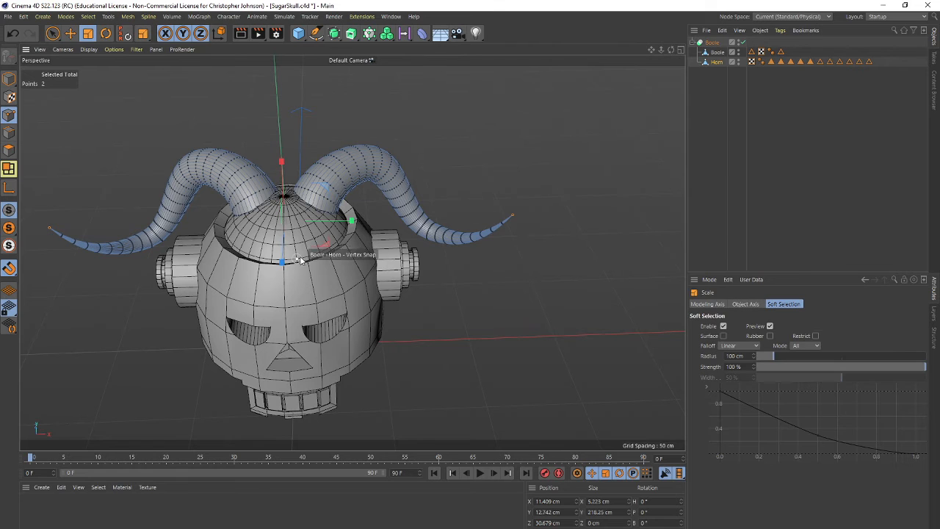
key(e)
drag(284, 263, 281, 195)
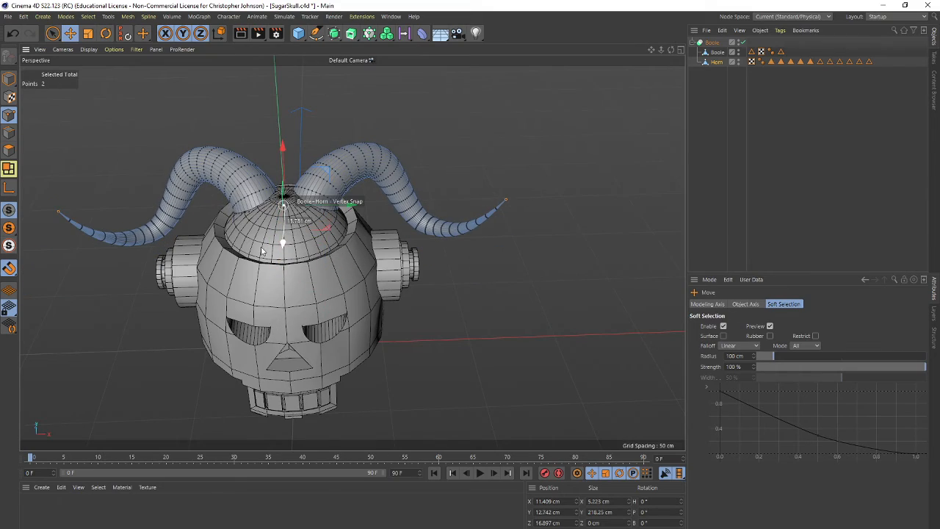
mouse_move(278, 297)
alt+mouse_down()
mouse_move(440, 238)
mouse_move(501, 253)
mouse_move(484, 237)
mouse_move(440, 268)
mouse_move(365, 294)
mouse_move(270, 294)
alt+mouse_up()
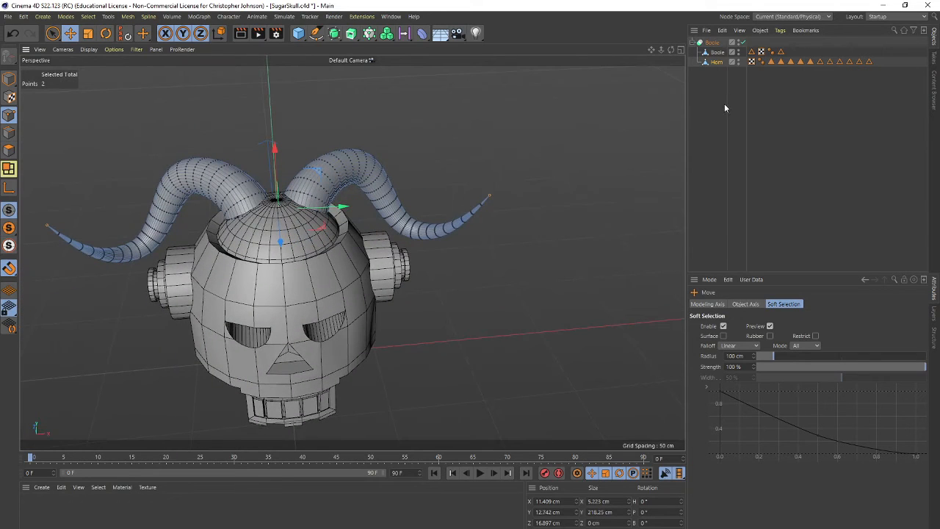
click(716, 62)
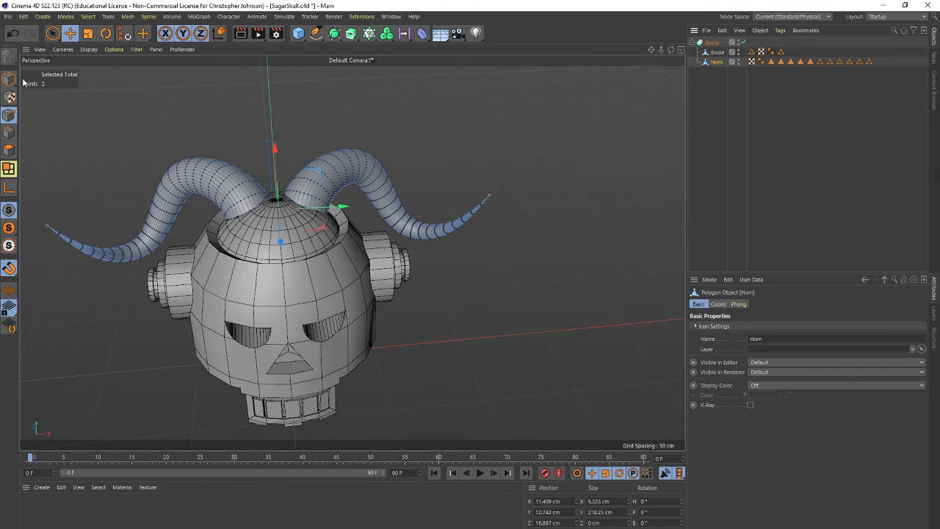
Step: Try growing the point selection at both horn tips and inspect the tip rings close up
click(52, 34)
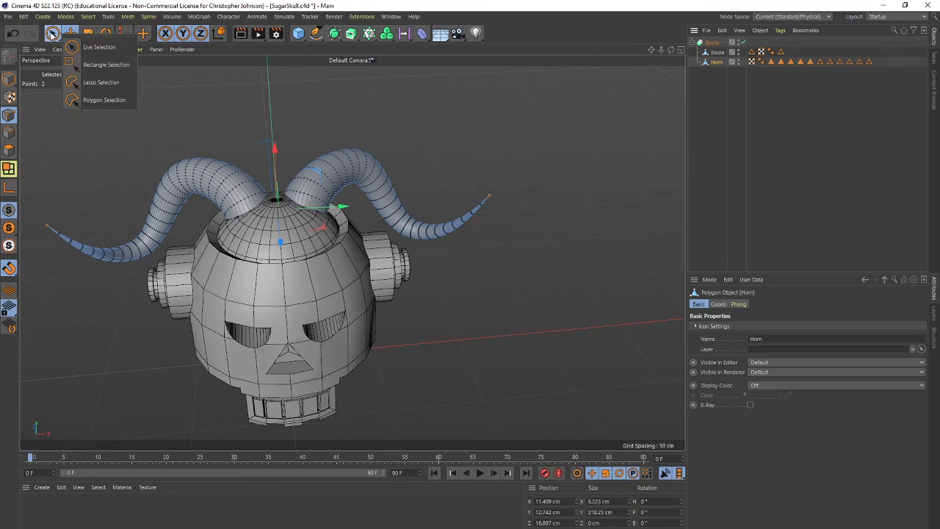
click(88, 16)
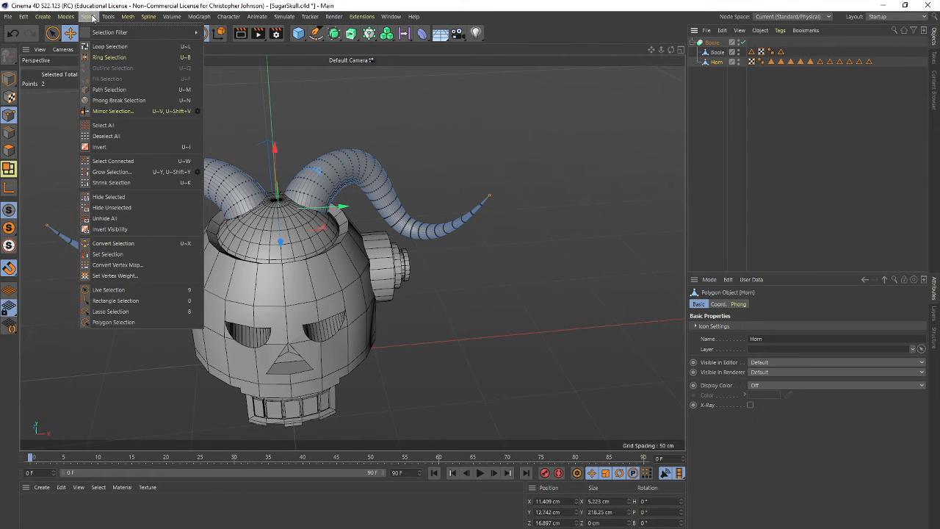
click(108, 183)
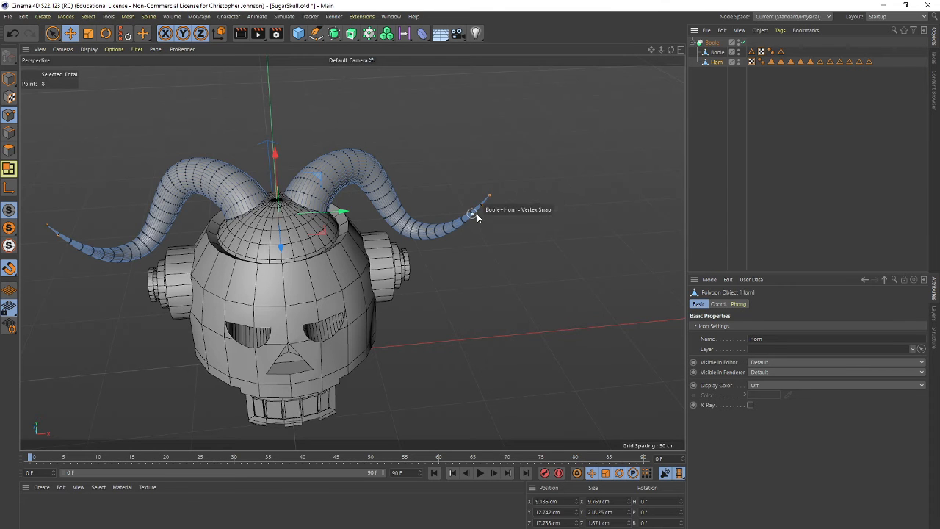
scroll(477, 214, up, 10)
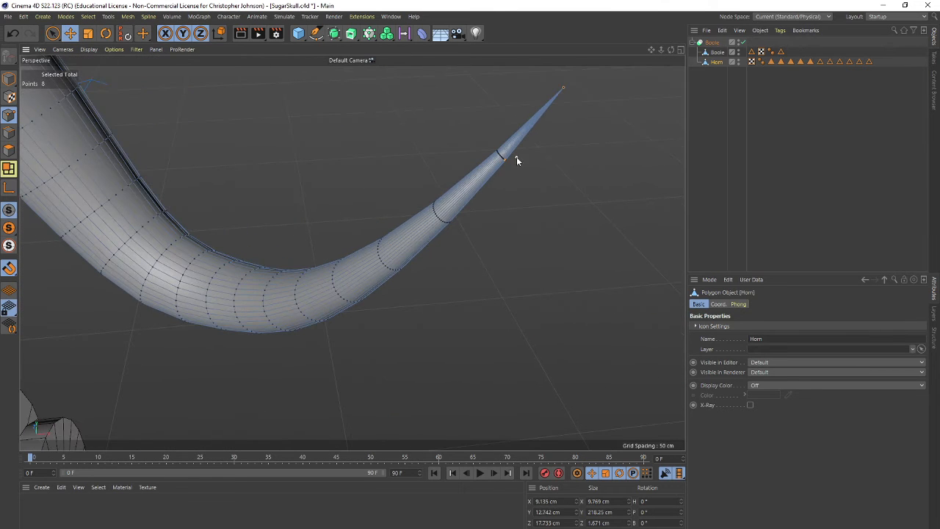
scroll(233, 223, down, 8)
alt+drag(224, 218, 481, 246)
scroll(417, 251, down, 5)
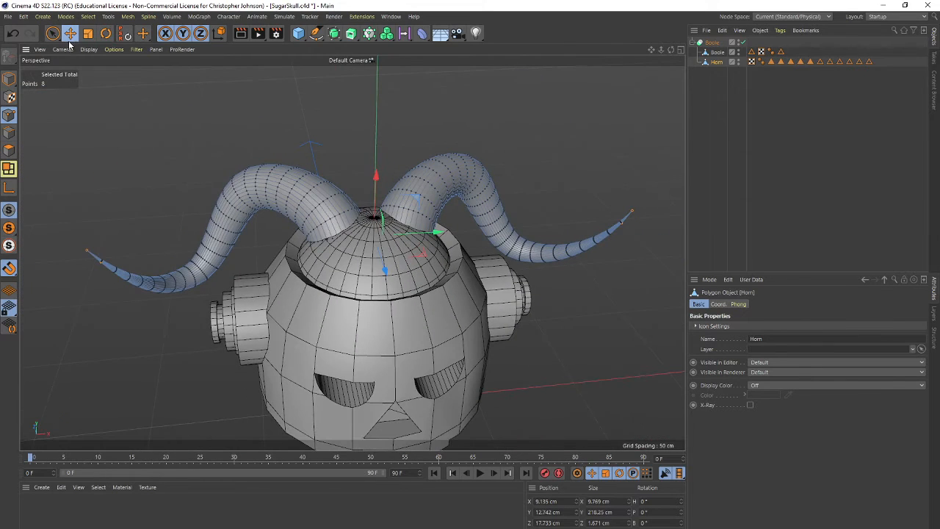
Step: Switch to Rectangle Selection with the four-view layout and box-select the tip points of the horn on the +X side in the Front view
drag(53, 34, 90, 64)
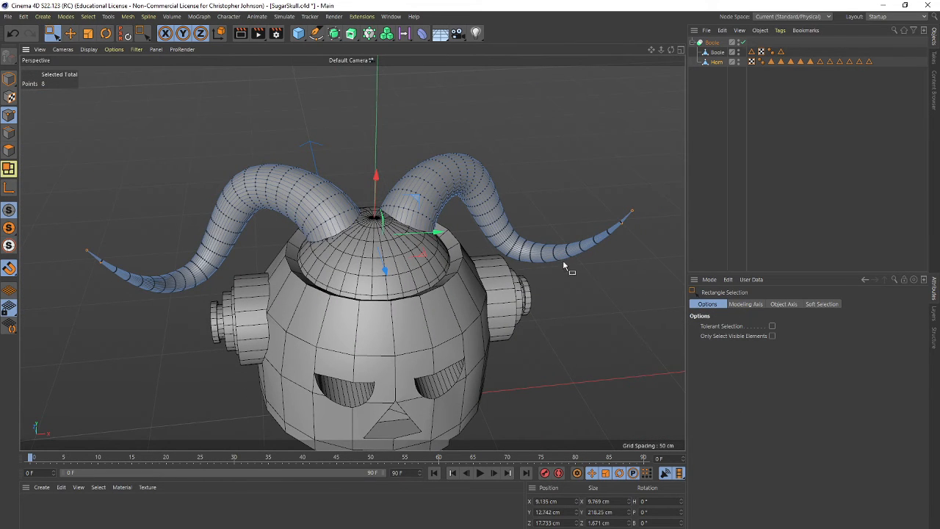
middle_click(452, 261)
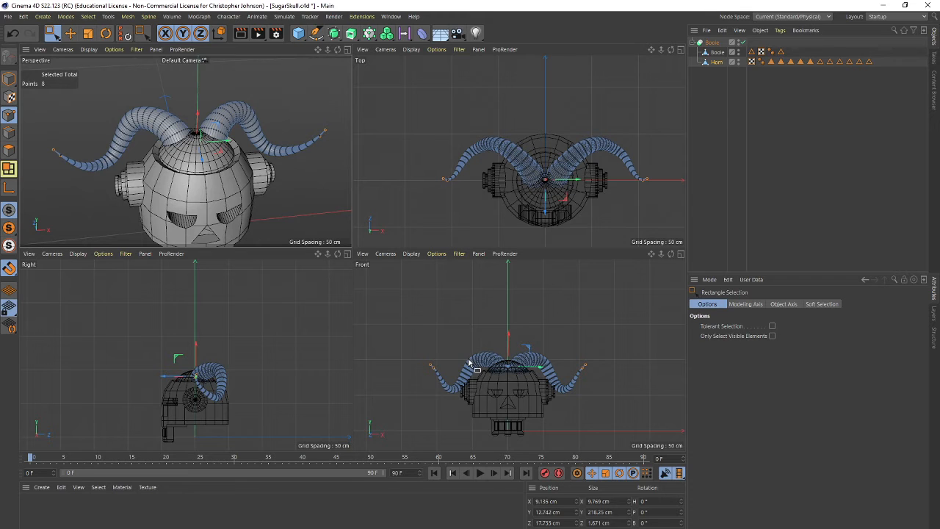
scroll(465, 359, up, 1)
drag(371, 347, 412, 399)
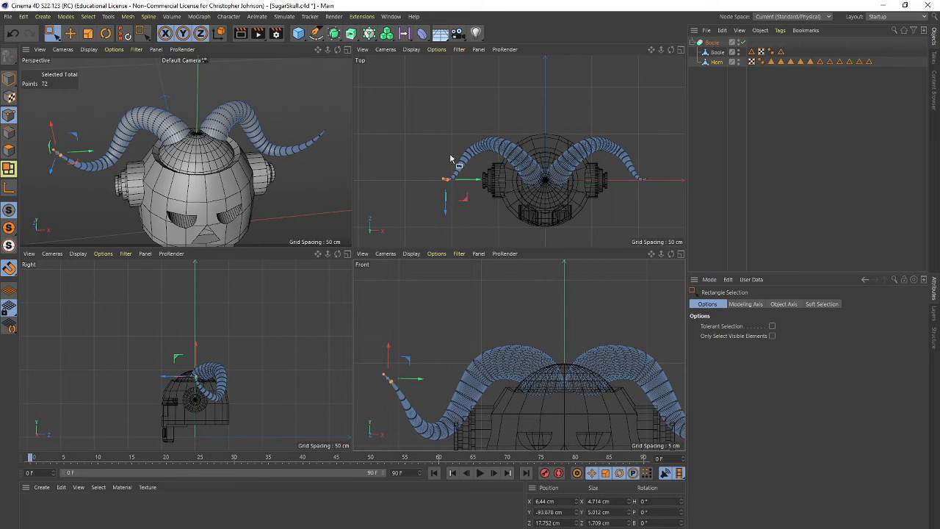
alt+middle_drag(573, 386, 404, 330)
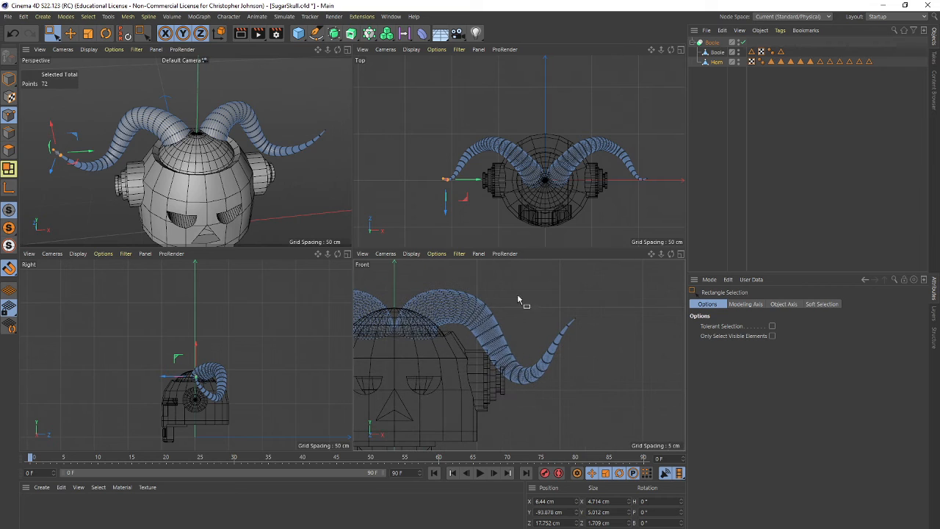
drag(560, 290, 596, 334)
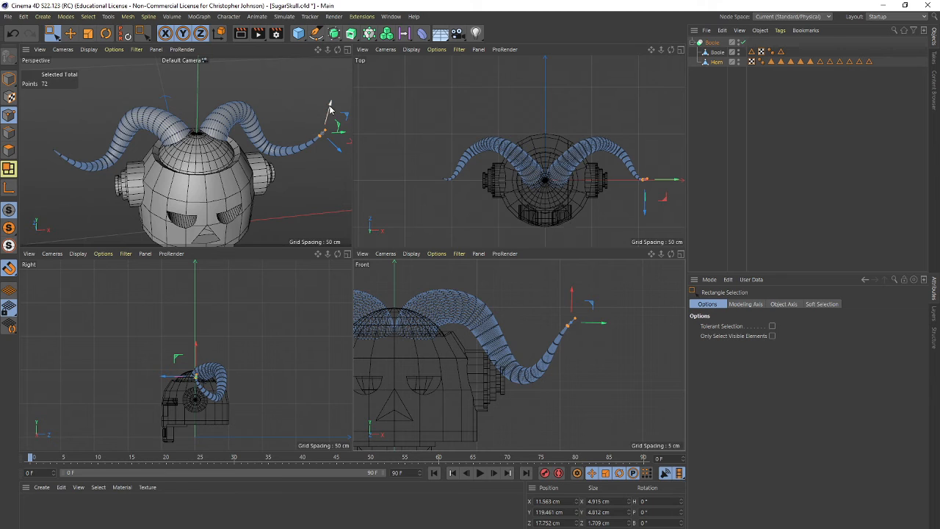
Step: Add the other horn's tip points to the selection in the Top view and move both tips about 21 cm forward toward the face
drag(340, 152, 337, 149)
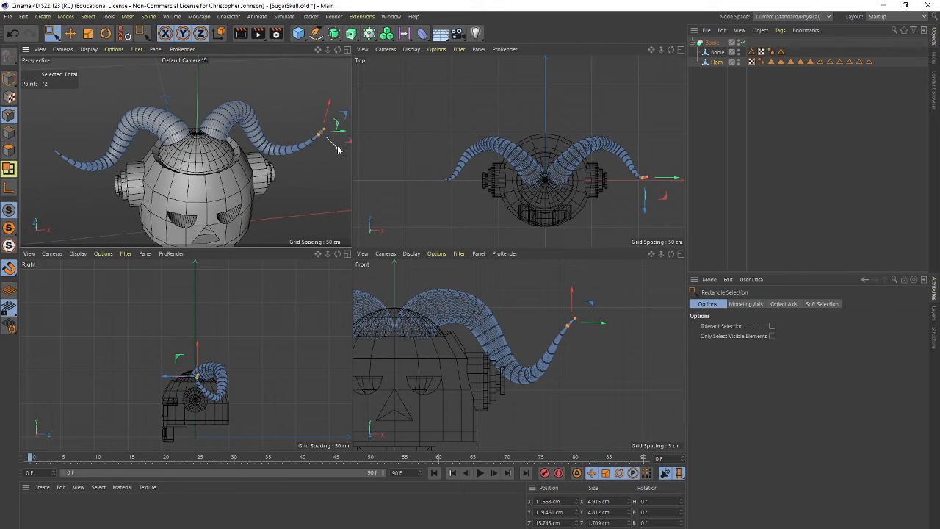
key(ctrl+z)
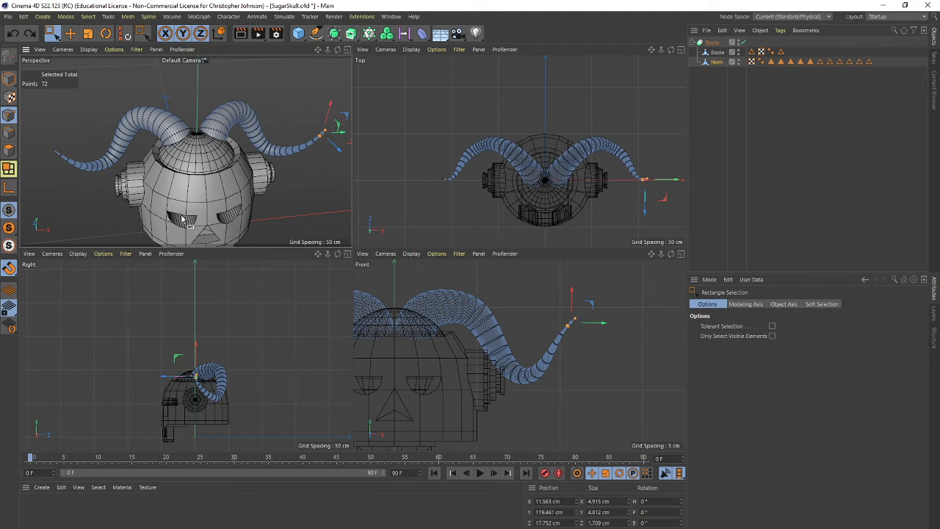
scroll(441, 183, up, 2)
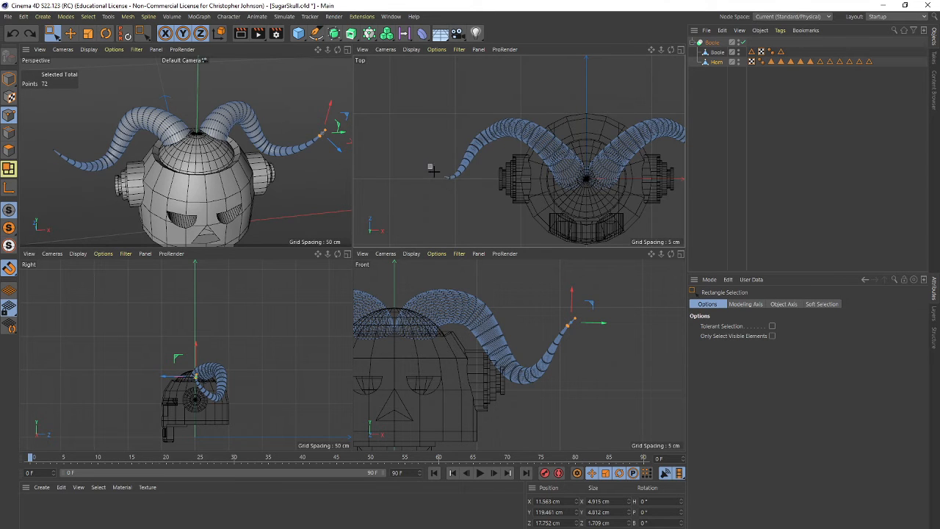
drag(432, 170, 451, 188)
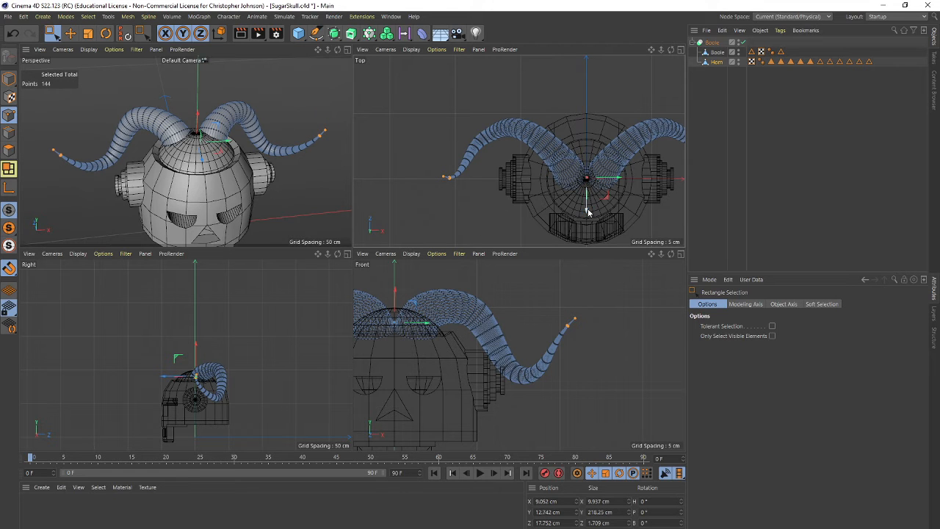
drag(586, 211, 578, 239)
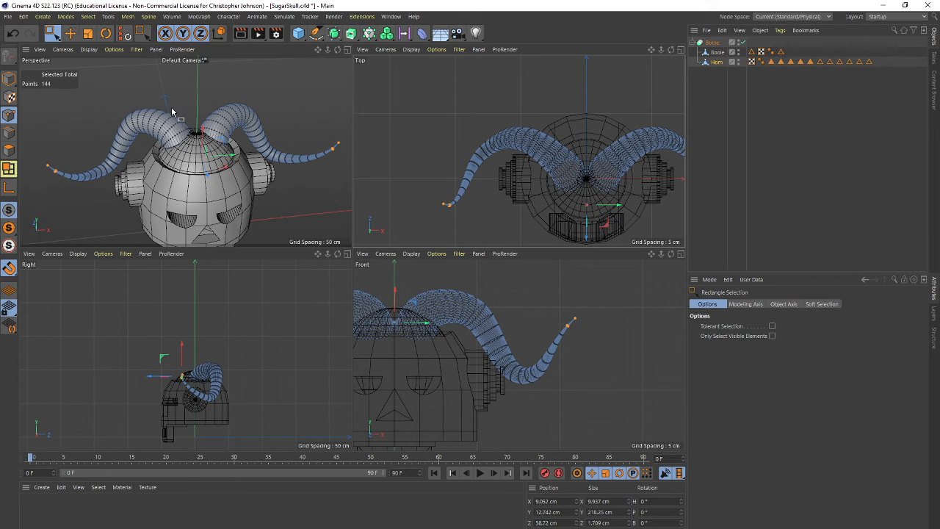
Step: Select all Horn points and pull the upper arches of both horns upward with the Brush tool in Smear mode
key(ctrl+a)
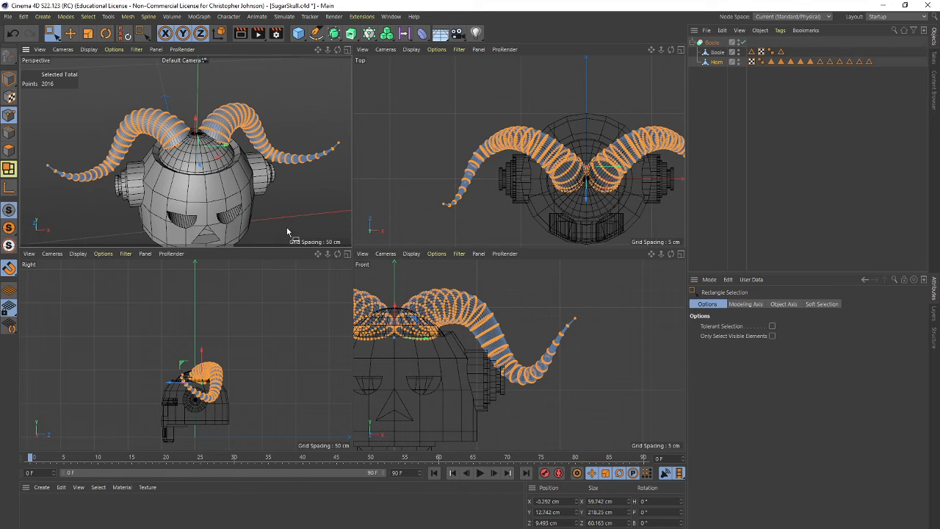
right_click(288, 199)
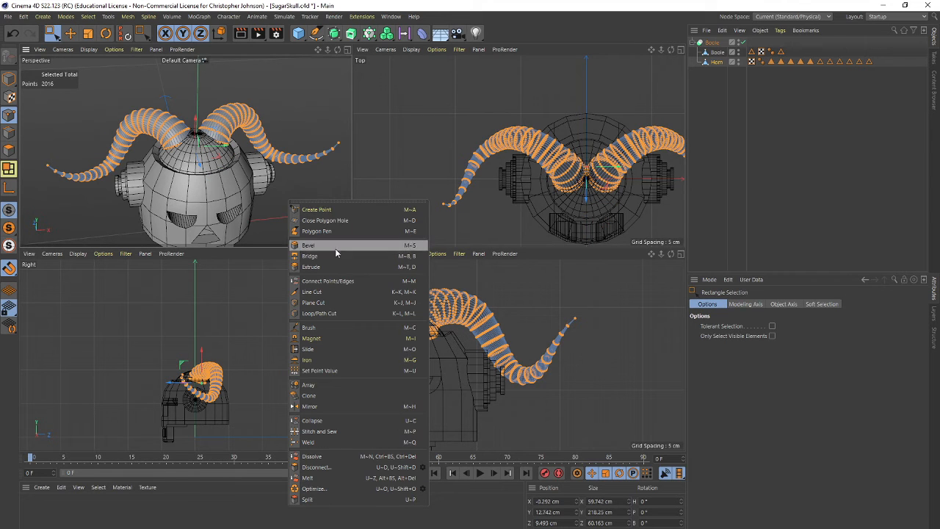
click(310, 328)
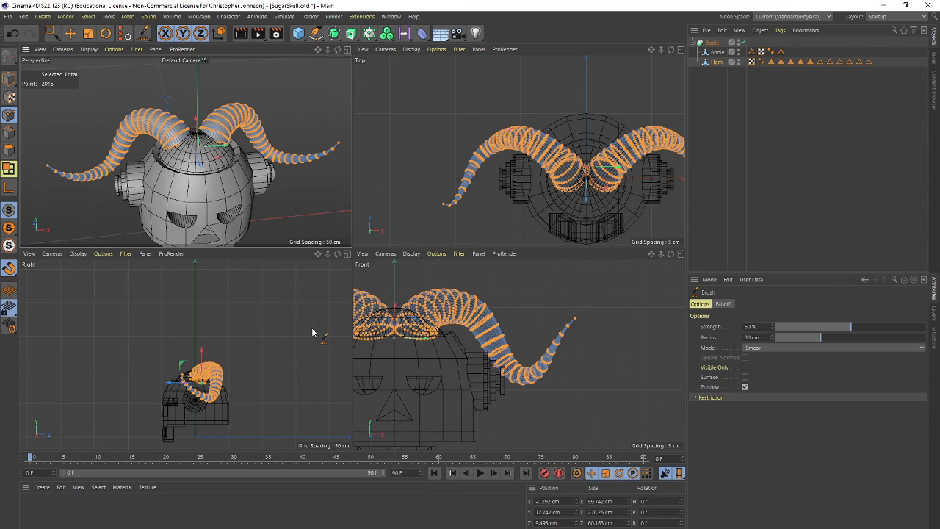
mouse_move(169, 145)
mouse_down()
mouse_move(241, 114)
mouse_move(239, 95)
mouse_move(226, 106)
mouse_up()
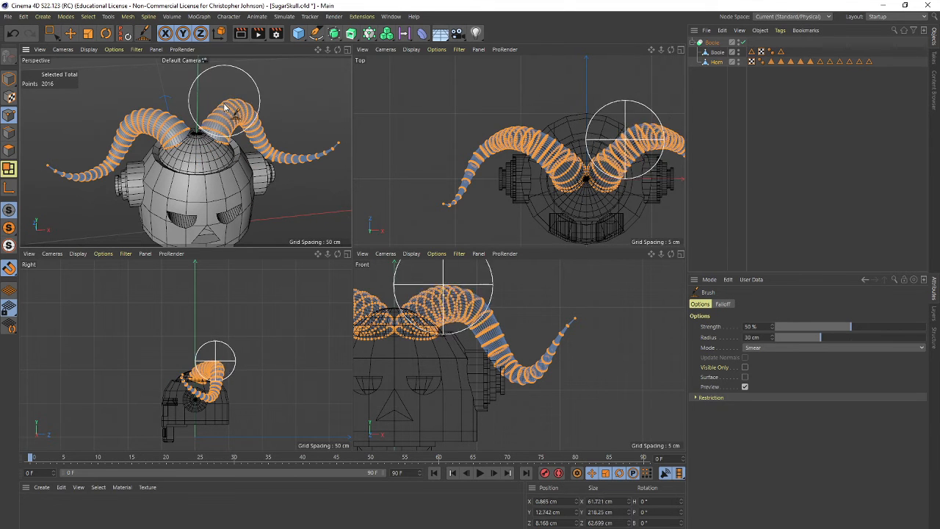
drag(146, 103, 144, 91)
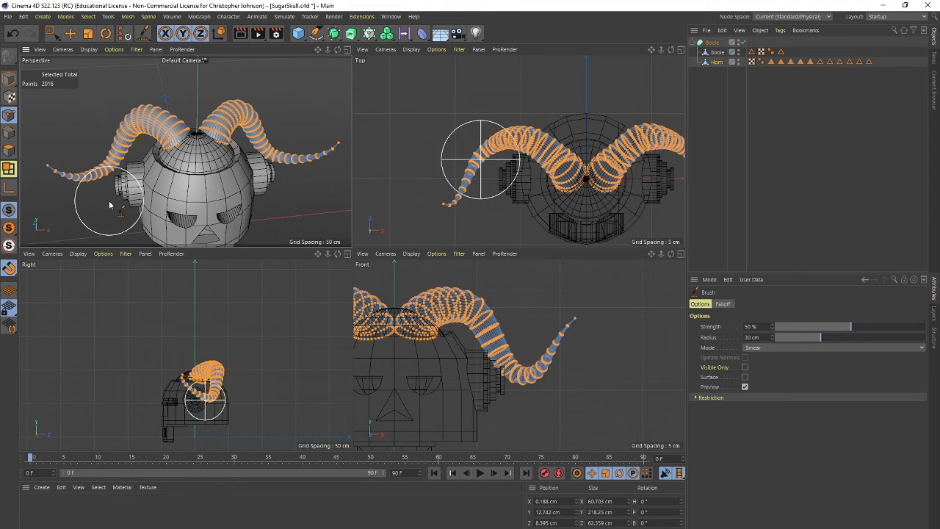
Step: Refine the outer curves and tapered ends of both horns with short Smear brush strokes in the Perspective and Top views
drag(109, 202, 101, 194)
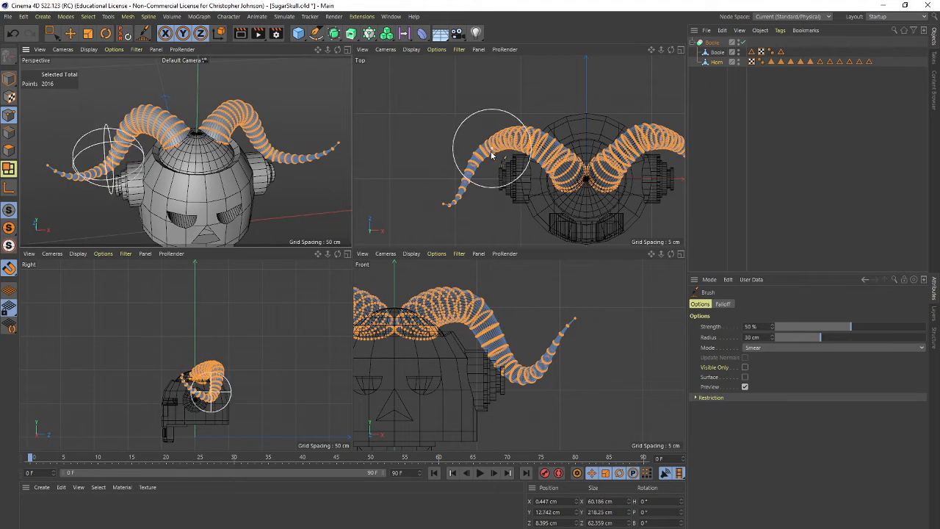
drag(477, 159, 473, 155)
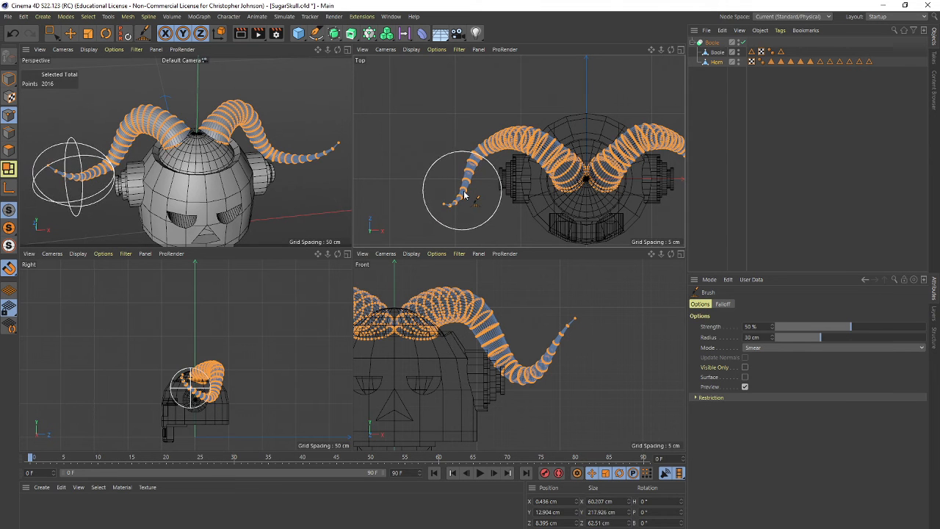
drag(460, 189, 464, 192)
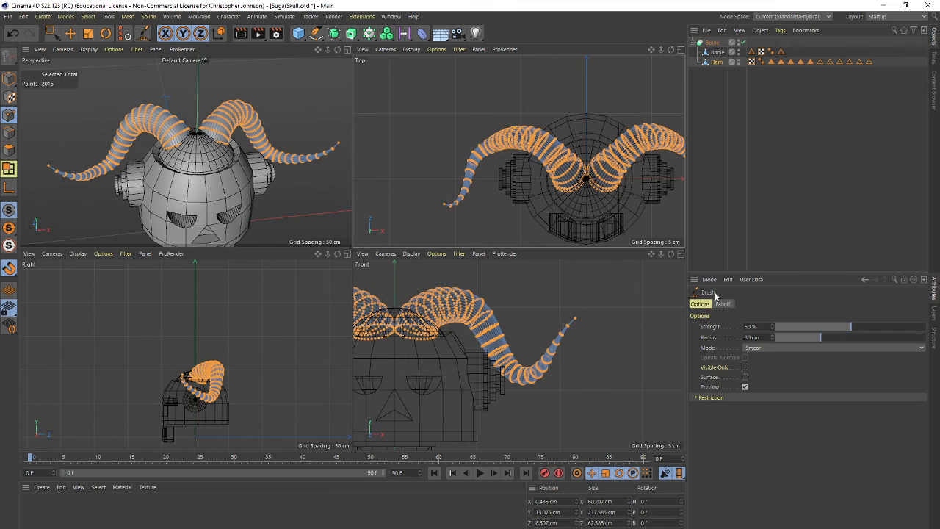
click(792, 349)
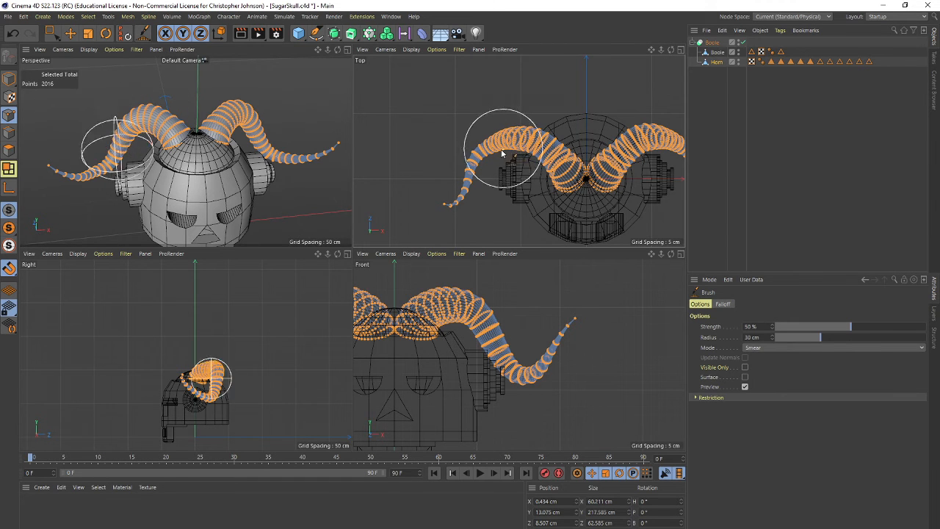
click(472, 176)
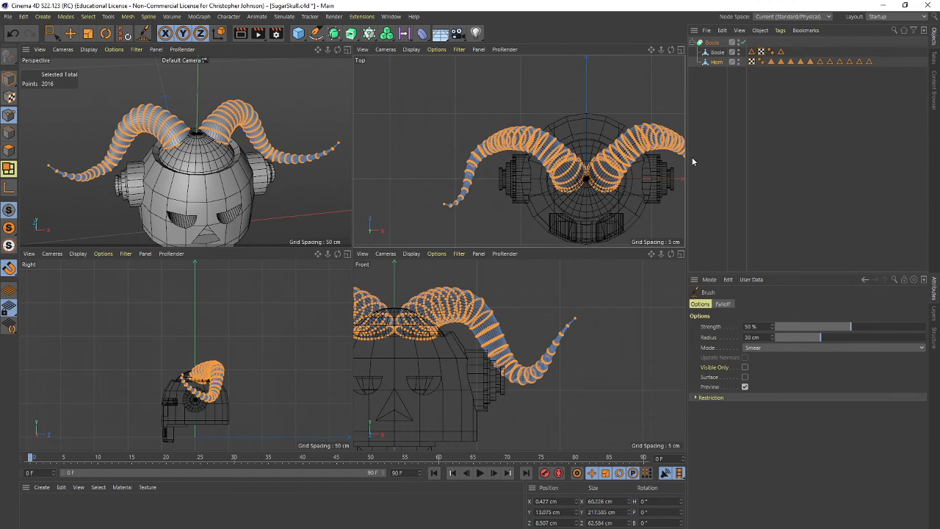
mouse_move(641, 149)
mouse_down()
mouse_move(650, 149)
mouse_move(635, 161)
mouse_up()
drag(330, 151, 330, 148)
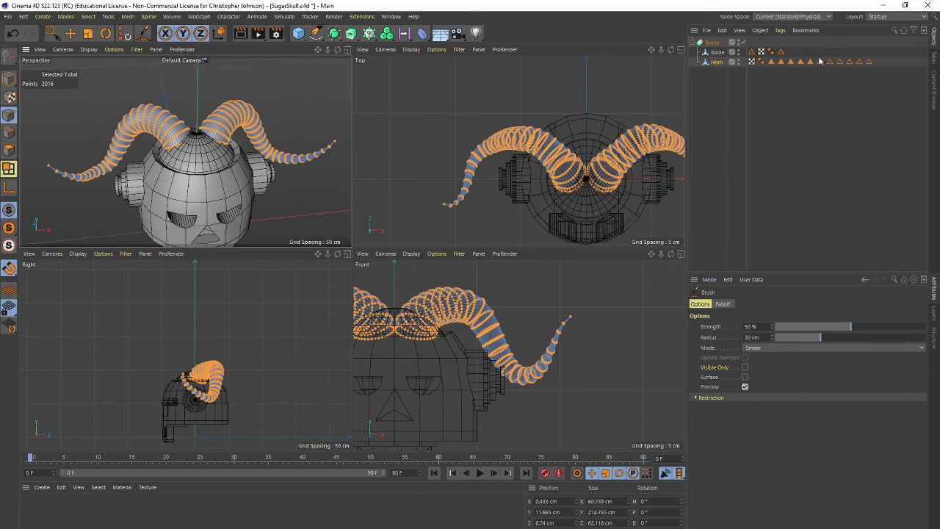
Step: Convert the parent Boole generator to a separate polygon object with Current State to Object
click(712, 43)
click(714, 54)
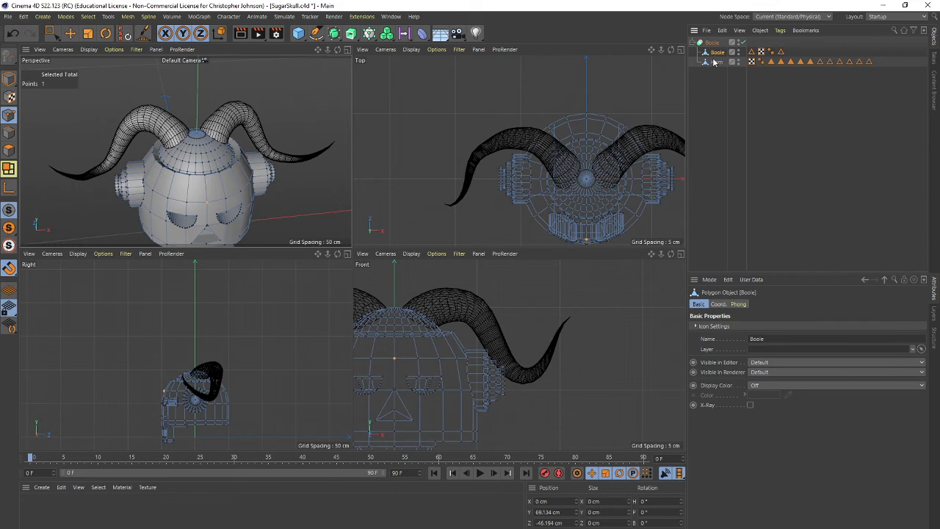
click(716, 61)
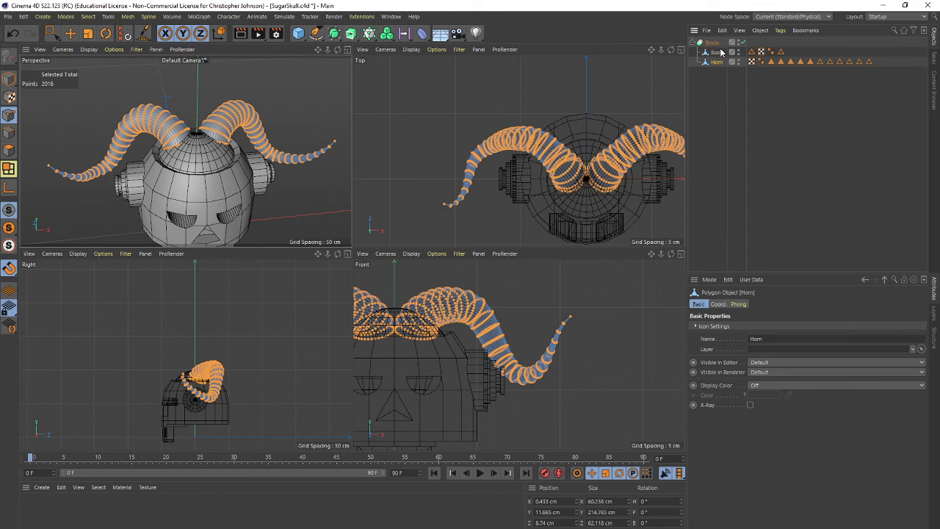
click(716, 44)
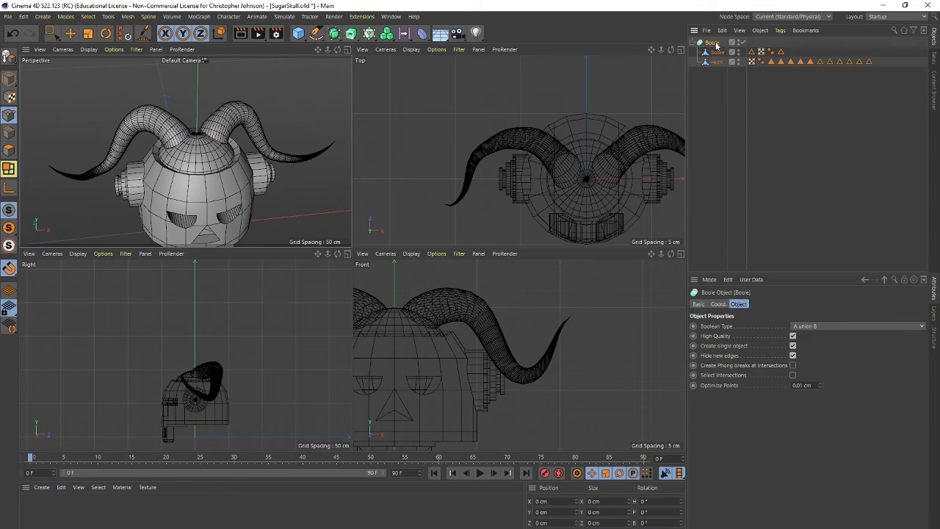
right_click(716, 45)
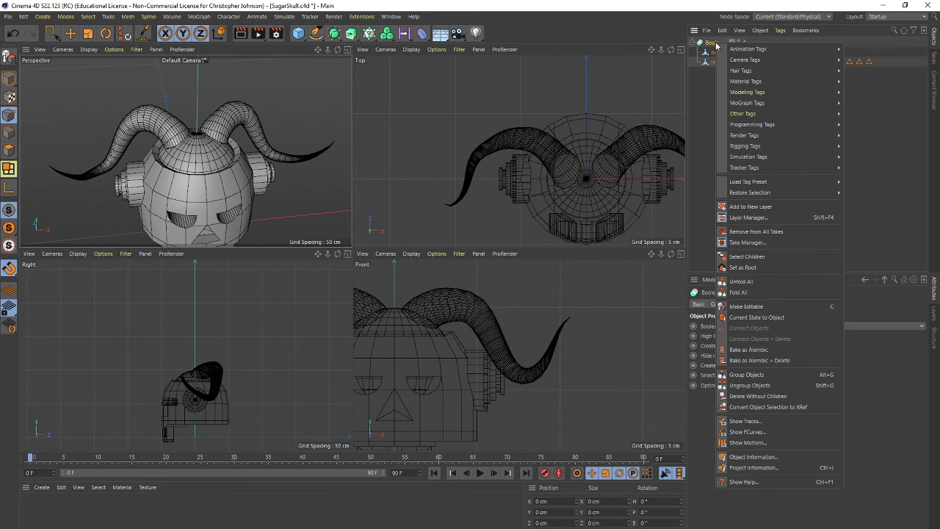
click(758, 319)
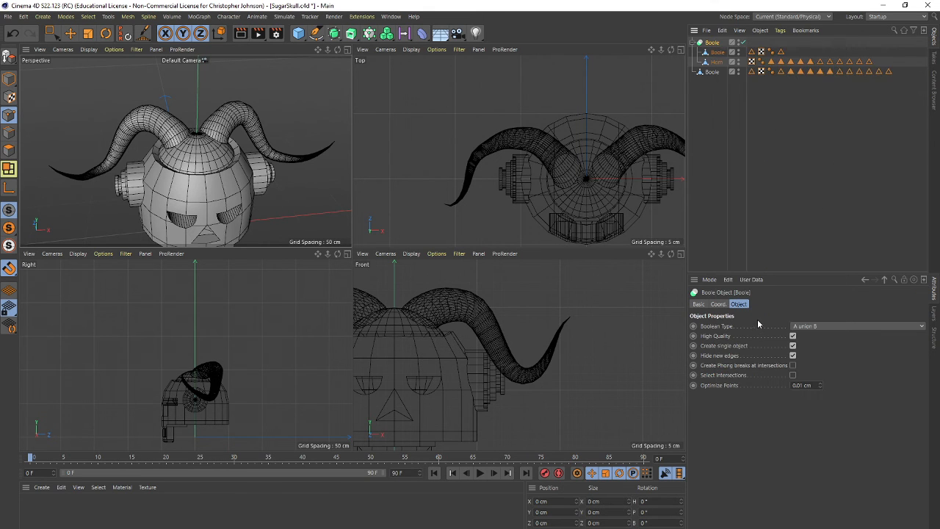
Step: Delete the Horn and head mesh children from inside the original Boole generator
click(716, 62)
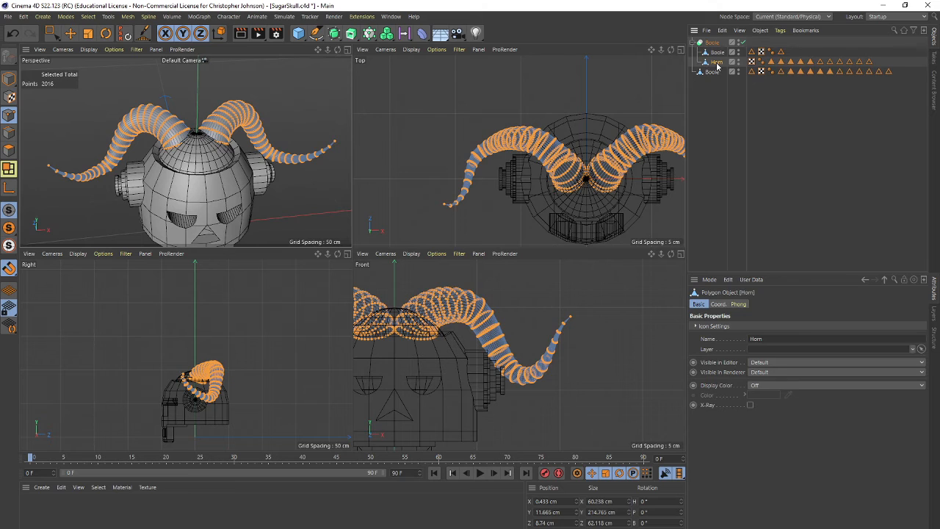
key(Delete)
click(716, 53)
key(Delete)
Step: Delete all the tags from the converted Boole polygon object
click(714, 53)
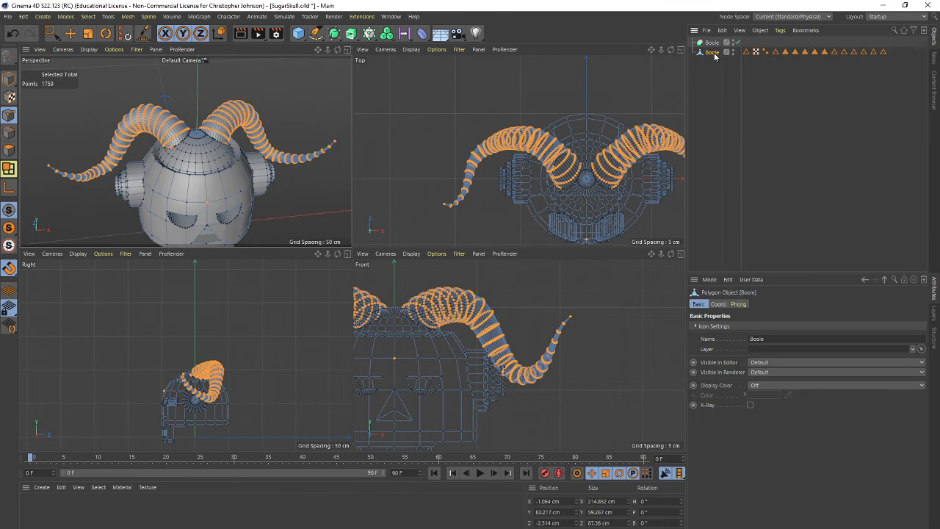
drag(886, 64, 742, 45)
key(Delete)
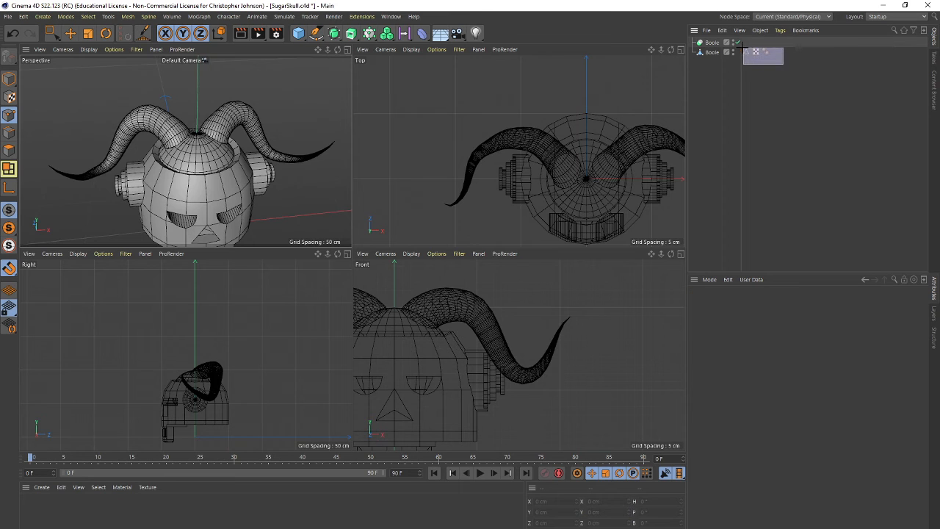
key(Delete)
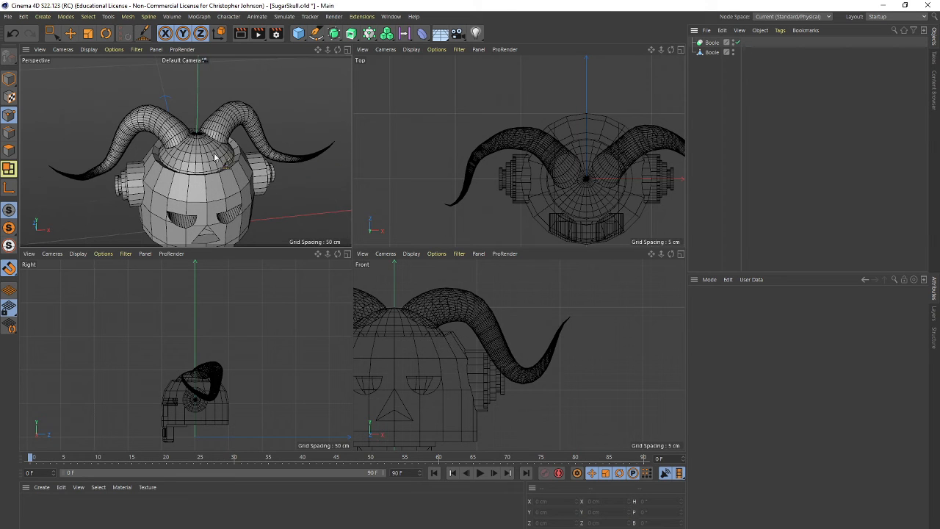
Step: Select the converted Boole polygon object in Model mode and show the whole skull from the front in a maximized Perspective view
click(711, 53)
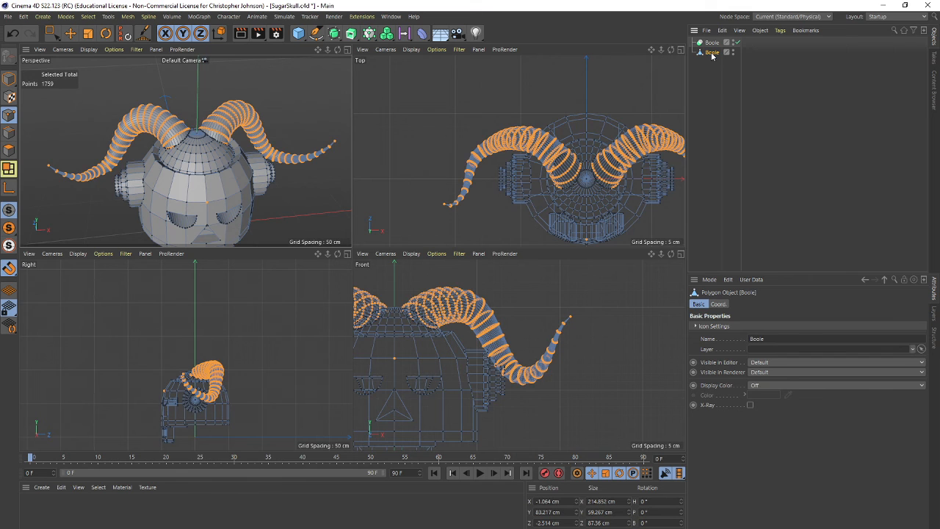
click(9, 78)
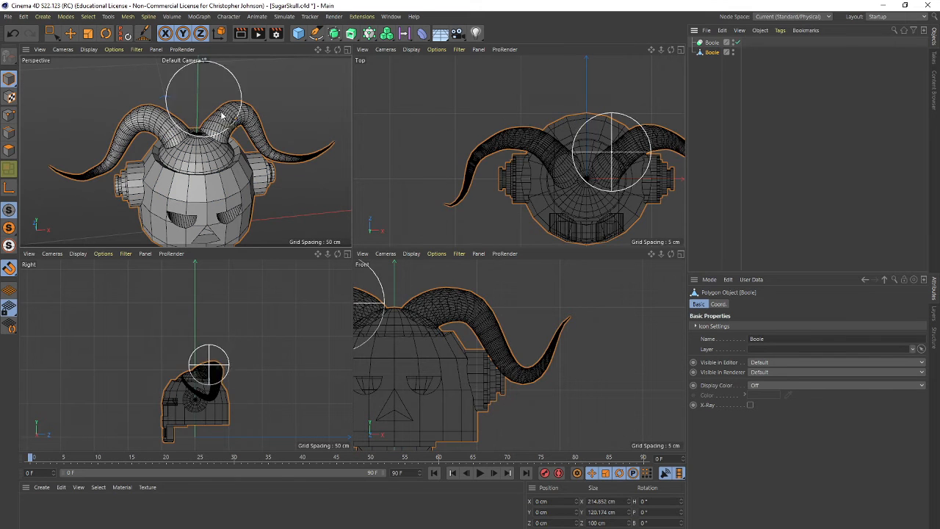
middle_click(290, 160)
alt+drag(436, 214, 397, 201)
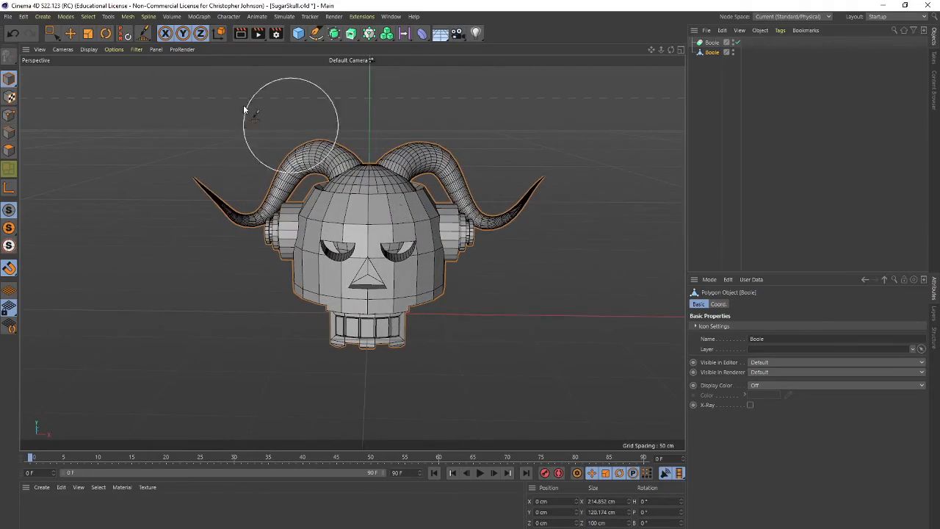
Step: Save the skull project as a new incremental version
click(8, 16)
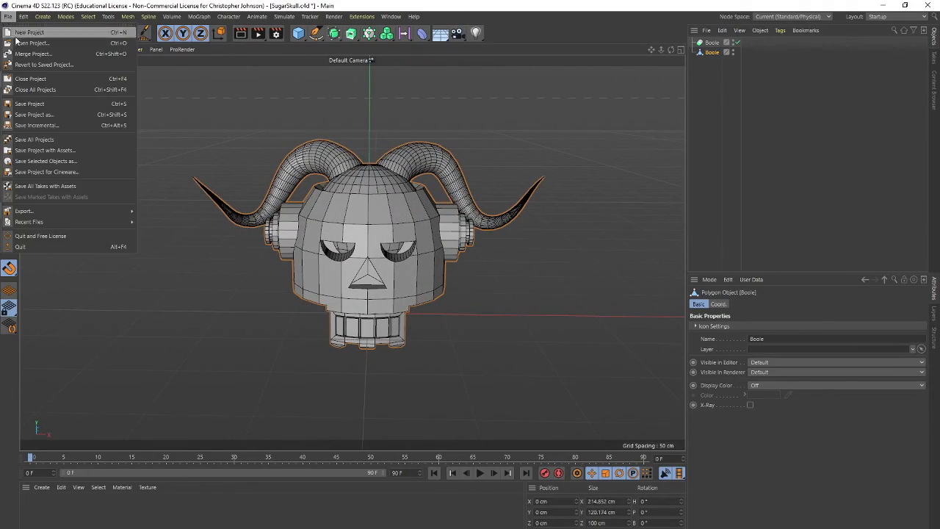
click(45, 125)
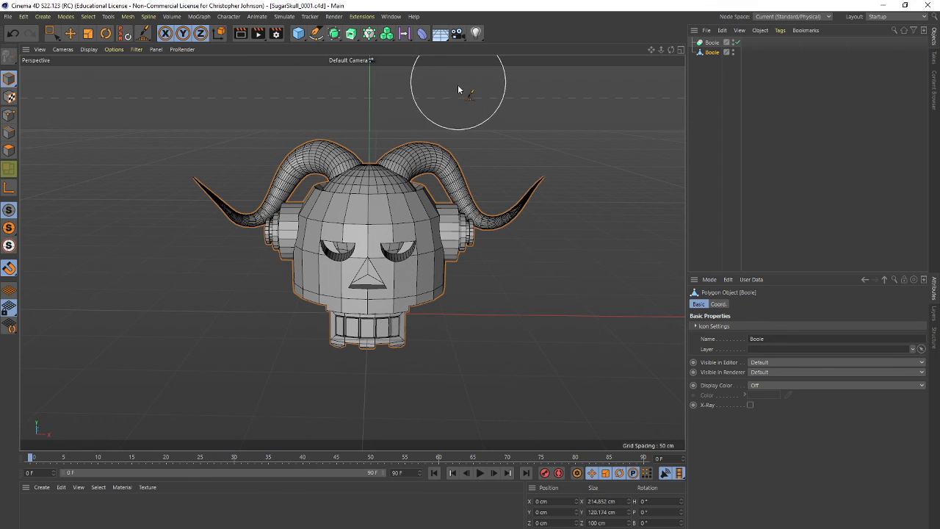
scroll(452, 209, up, 3)
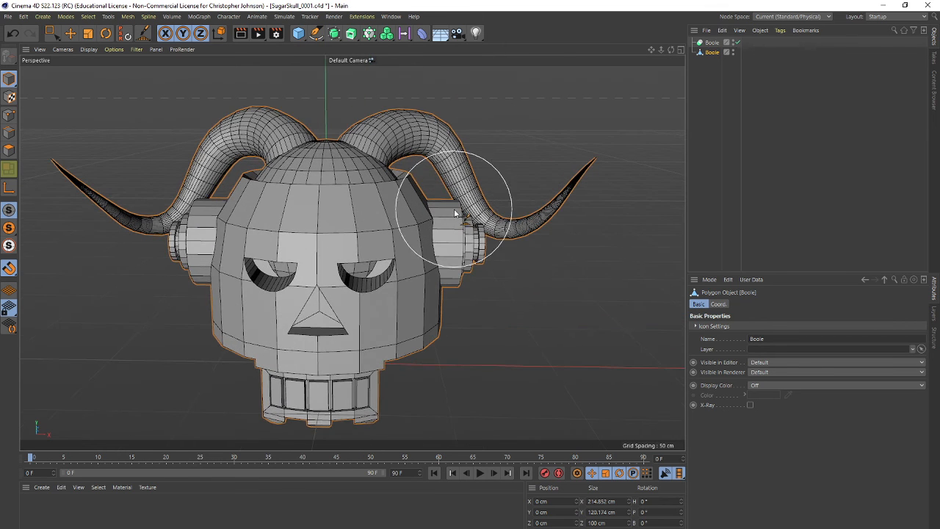
alt+drag(406, 260, 345, 233)
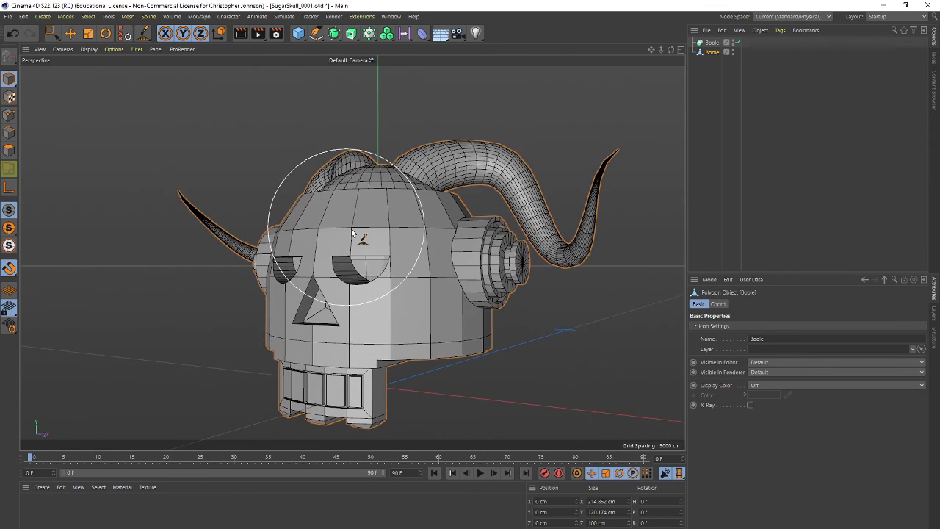